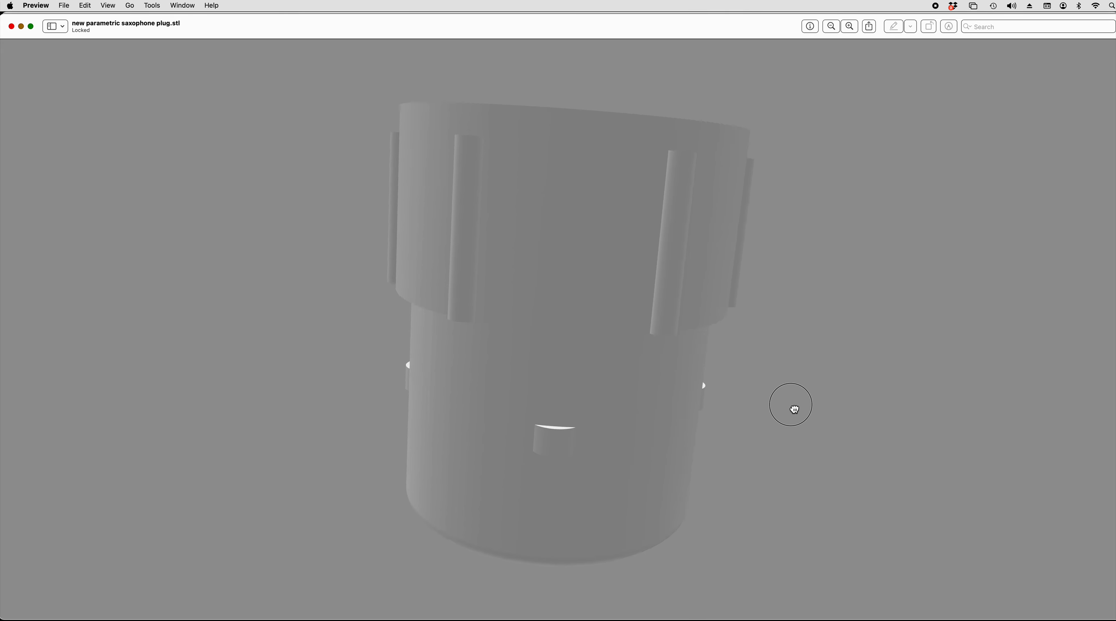
Quit the Preview window of the saxophone plug STL and return to the plug model in FreeCAD
left_click(40, 6)
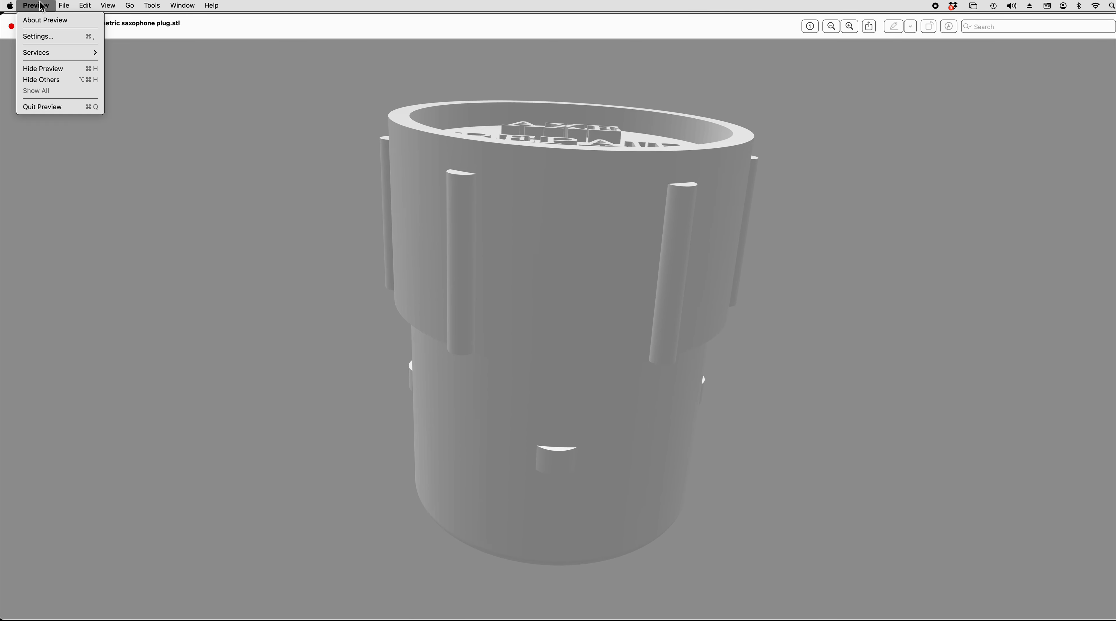
left_click(53, 109)
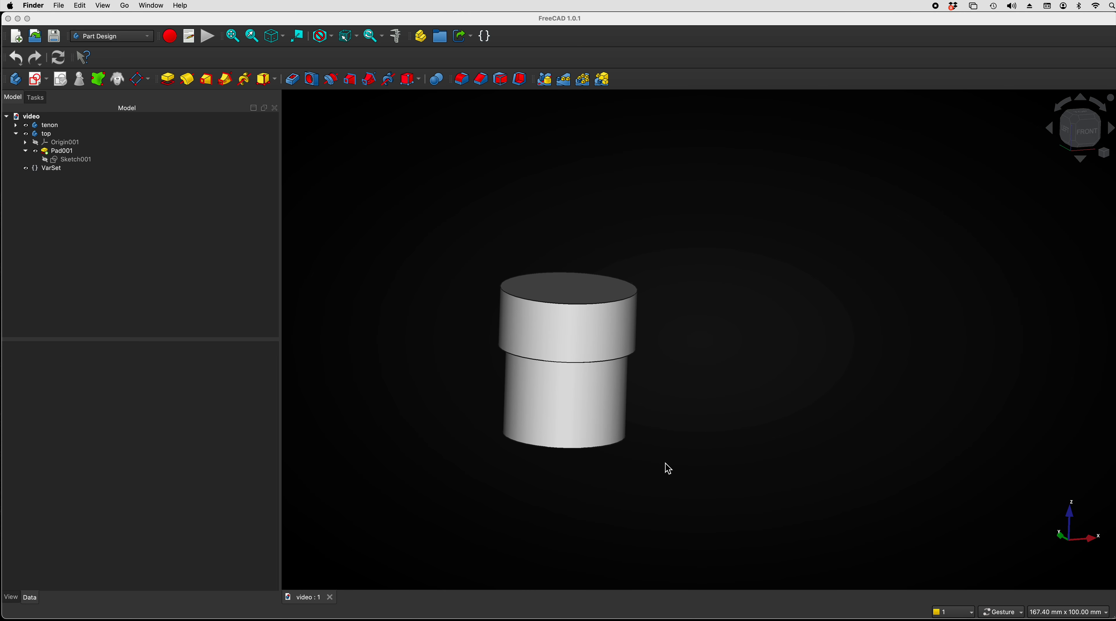
Hide the tenon body so that only the top body remains in view
left_click_drag(722, 452, 744, 362)
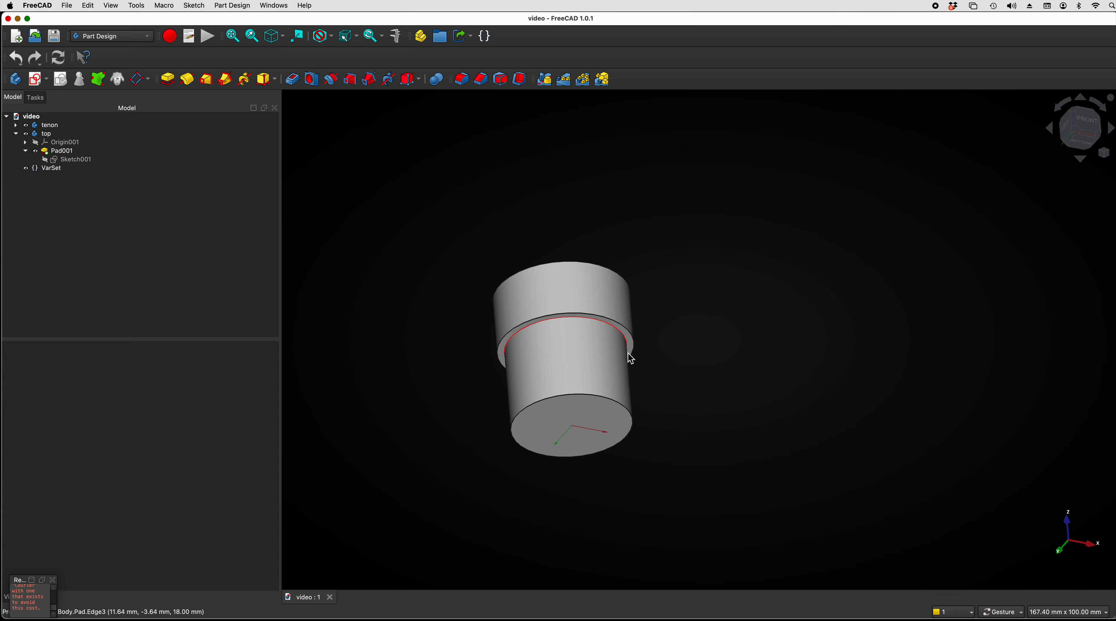
left_click(621, 333)
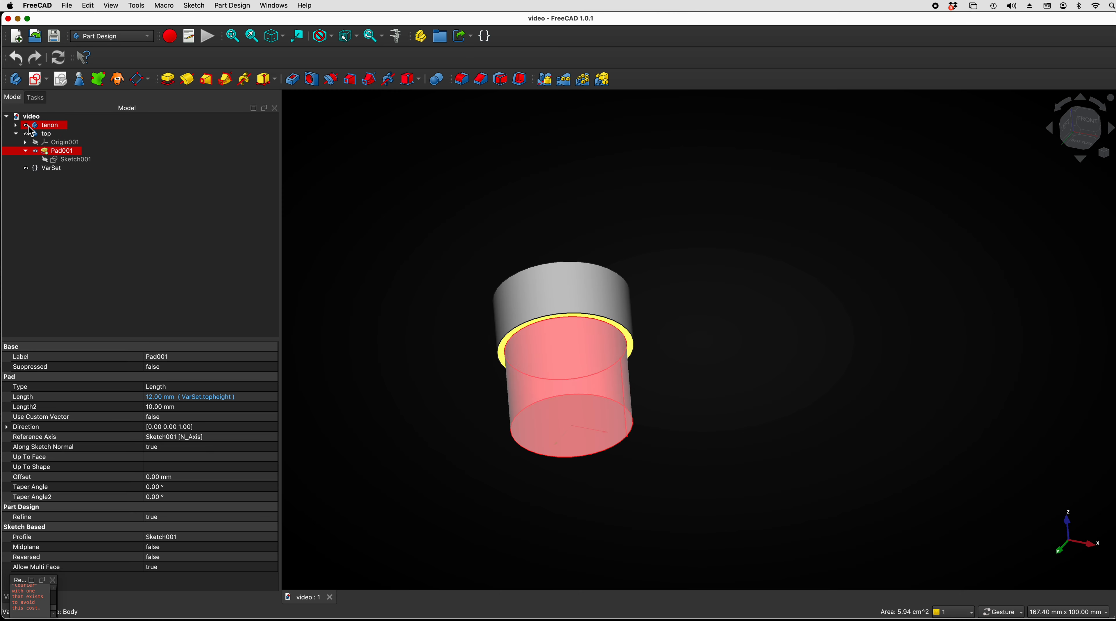
left_click(43, 126)
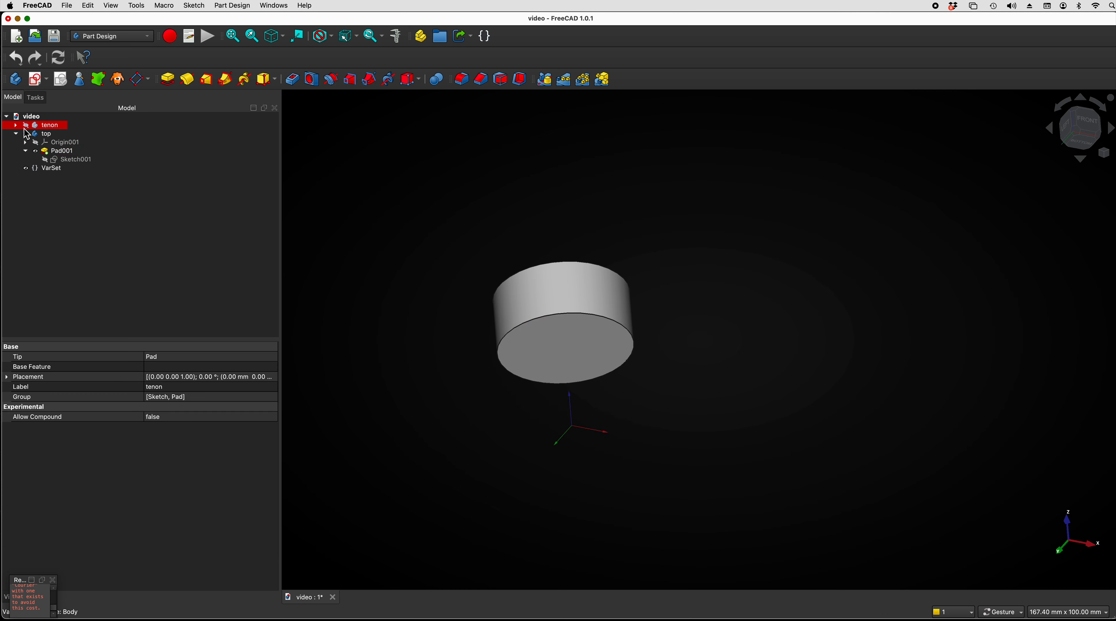
Create a new sketch on the underside face of the top body, choosing top as the active body
left_click(596, 349)
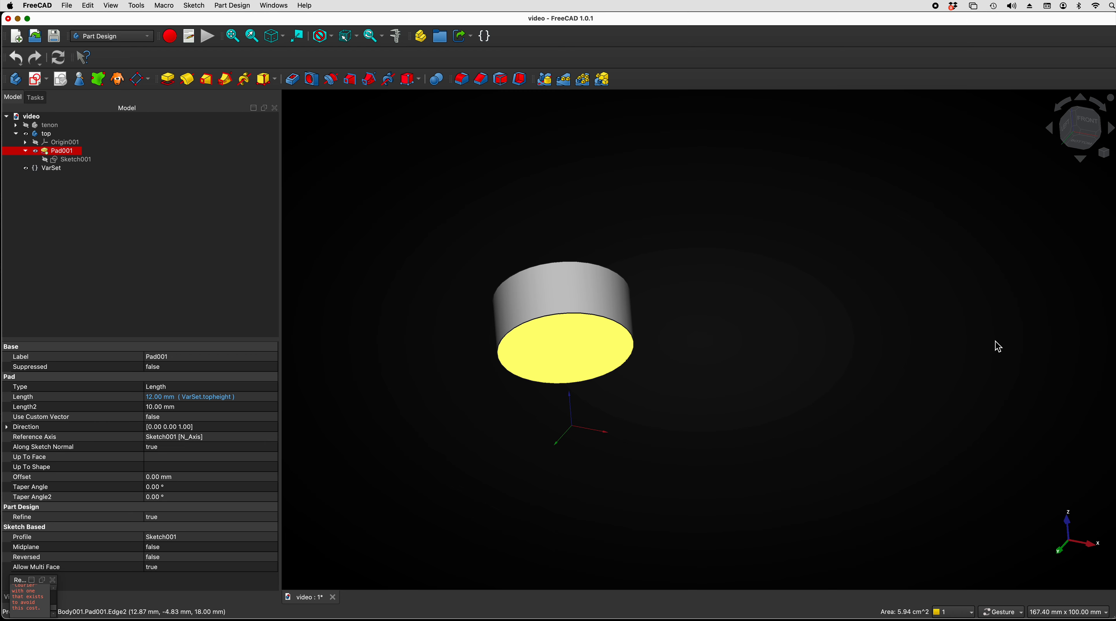
left_click(40, 83)
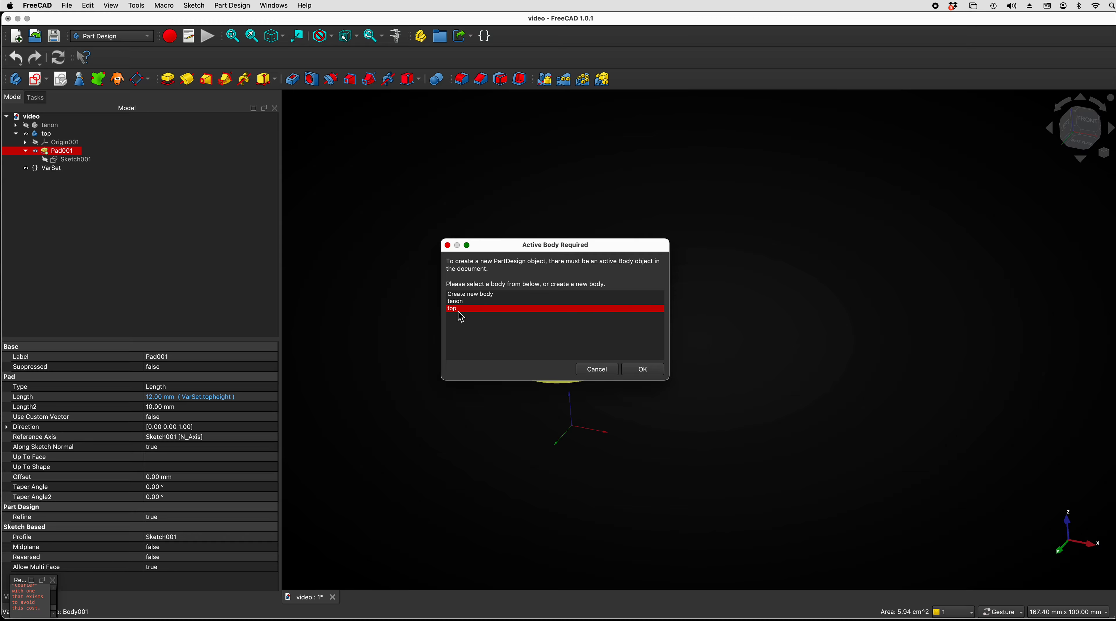
double_click(458, 310)
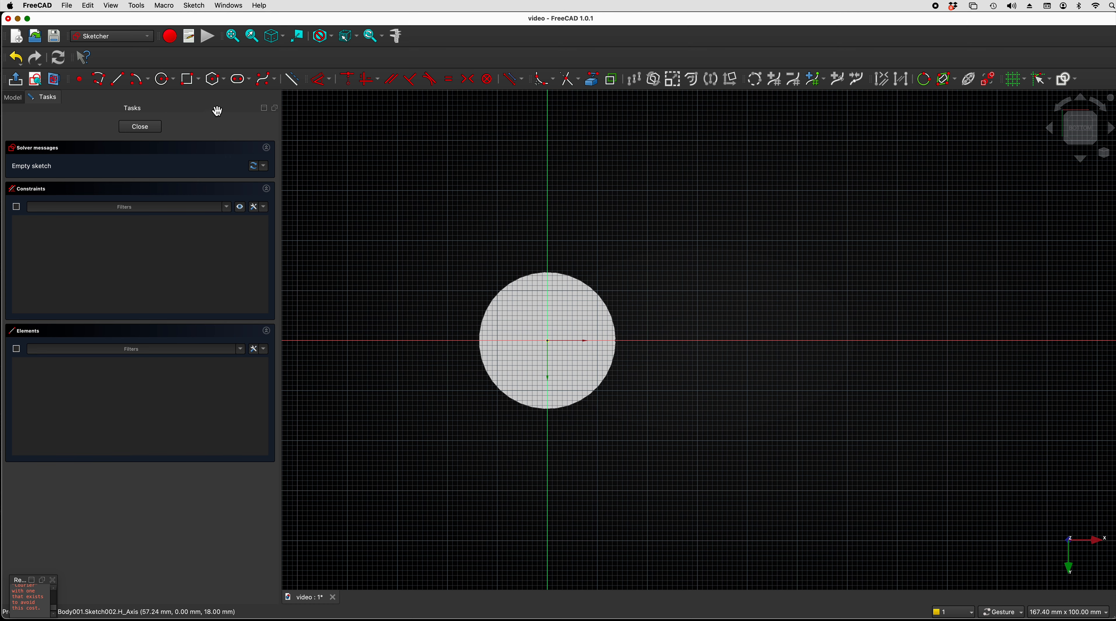
Sketch a centered rectangle about 7.3 by 3 mm on the horizontal axis, centered on the disc's left edge
left_click(200, 79)
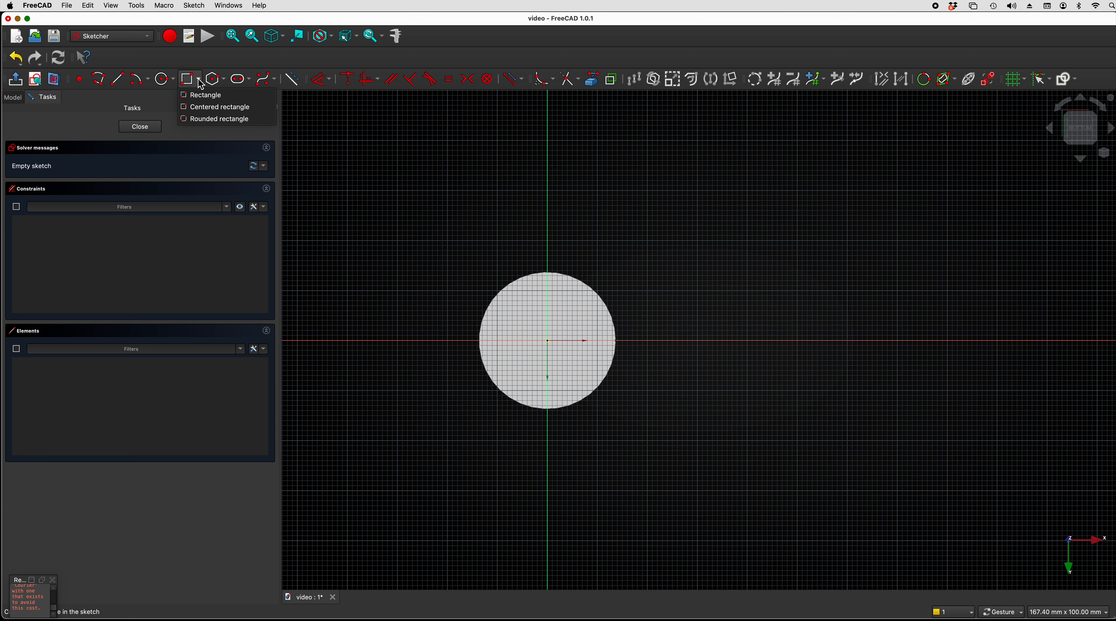
left_click(202, 107)
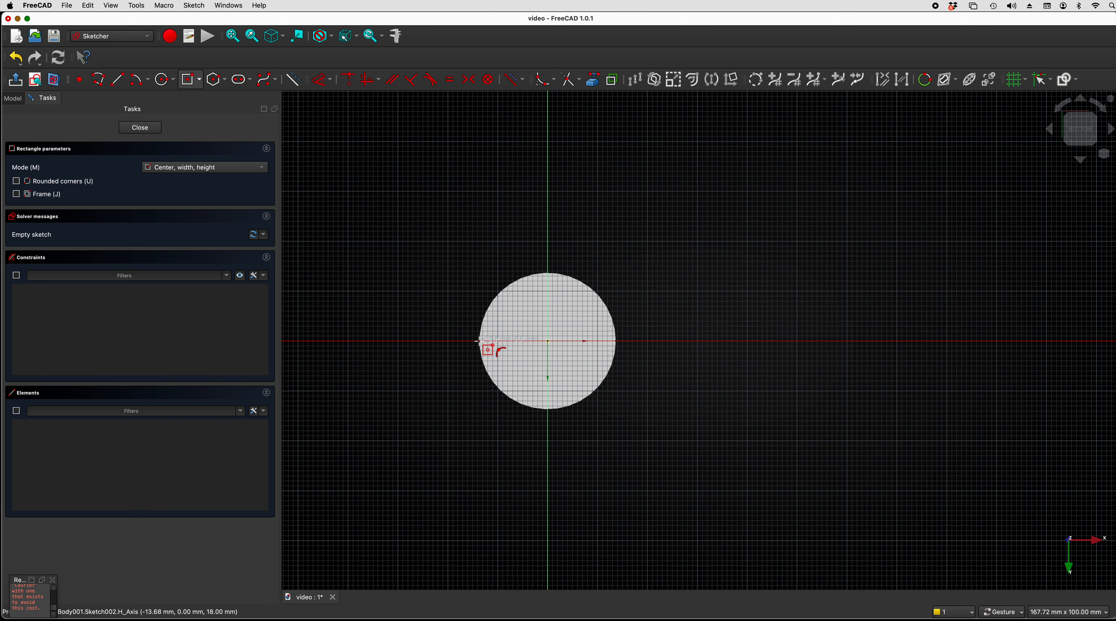
left_click(477, 341)
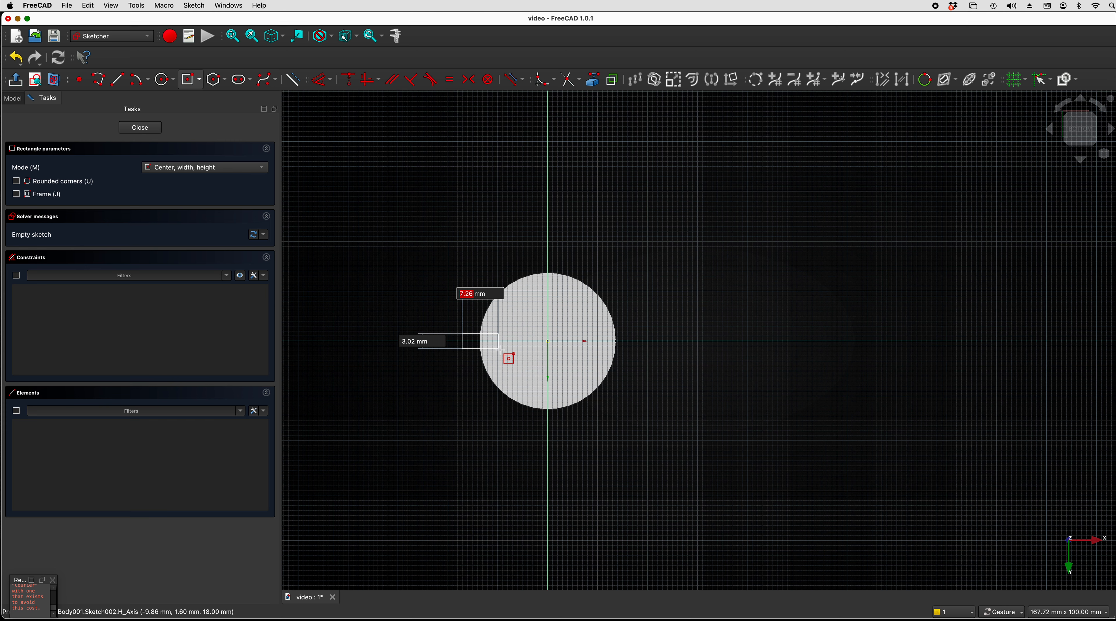
left_click(499, 348)
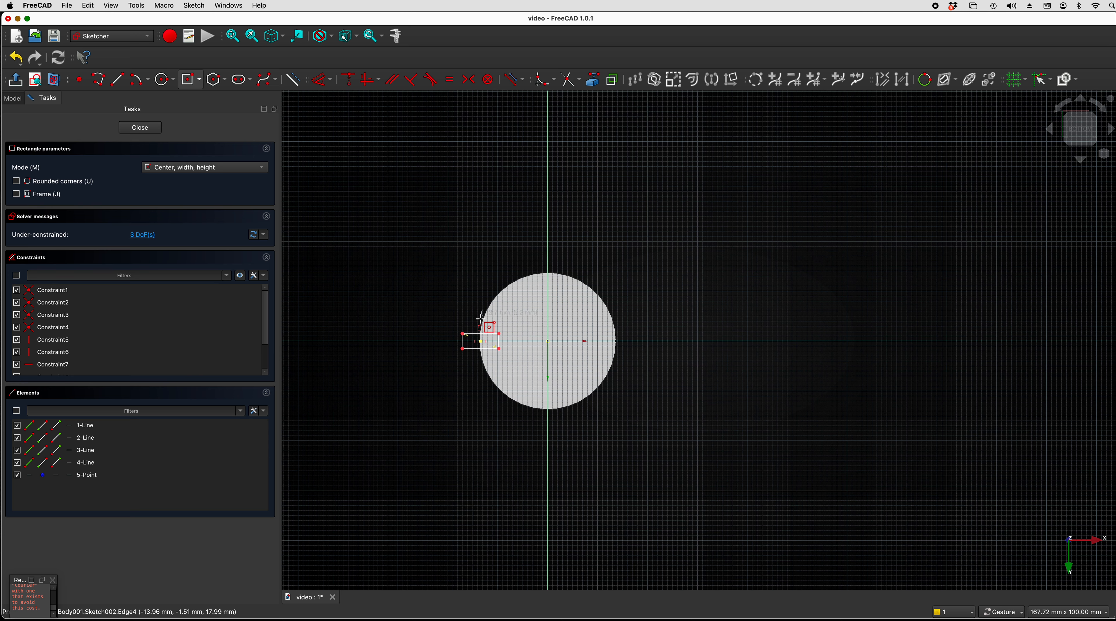
Dimension the rectangle to 7 mm wide and 4 mm high
left_click(320, 81)
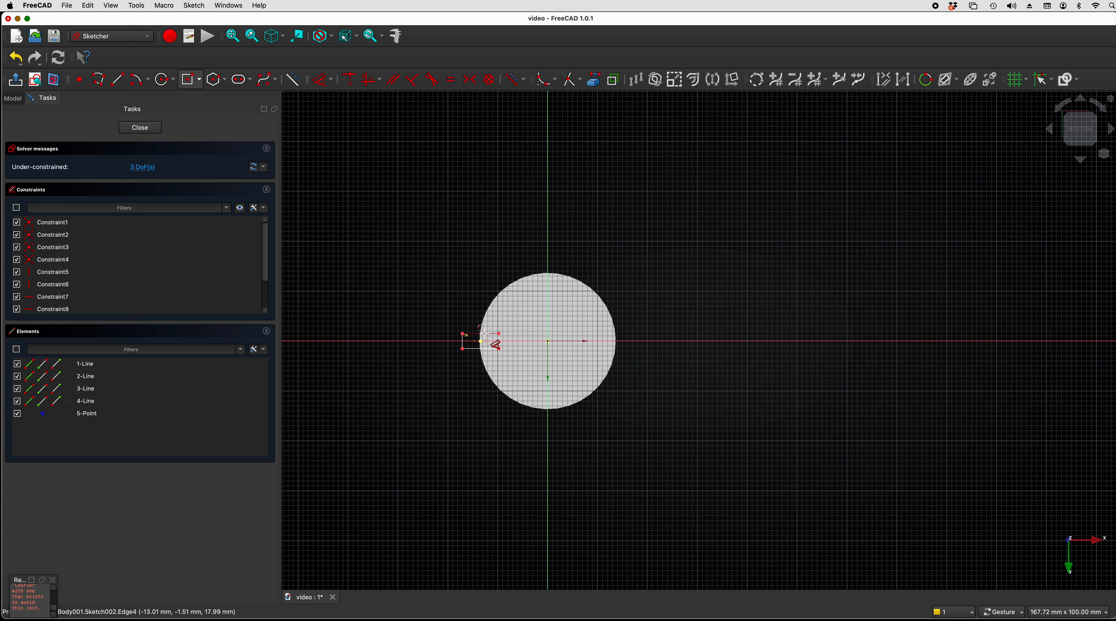
left_click(494, 346)
left_click(481, 241)
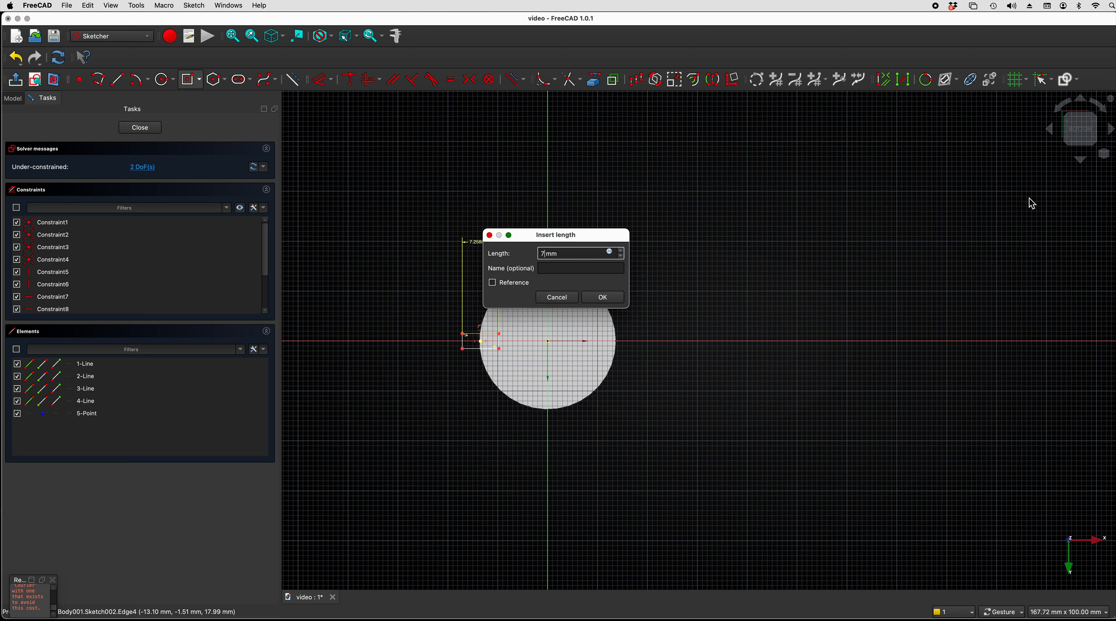
key("Return")
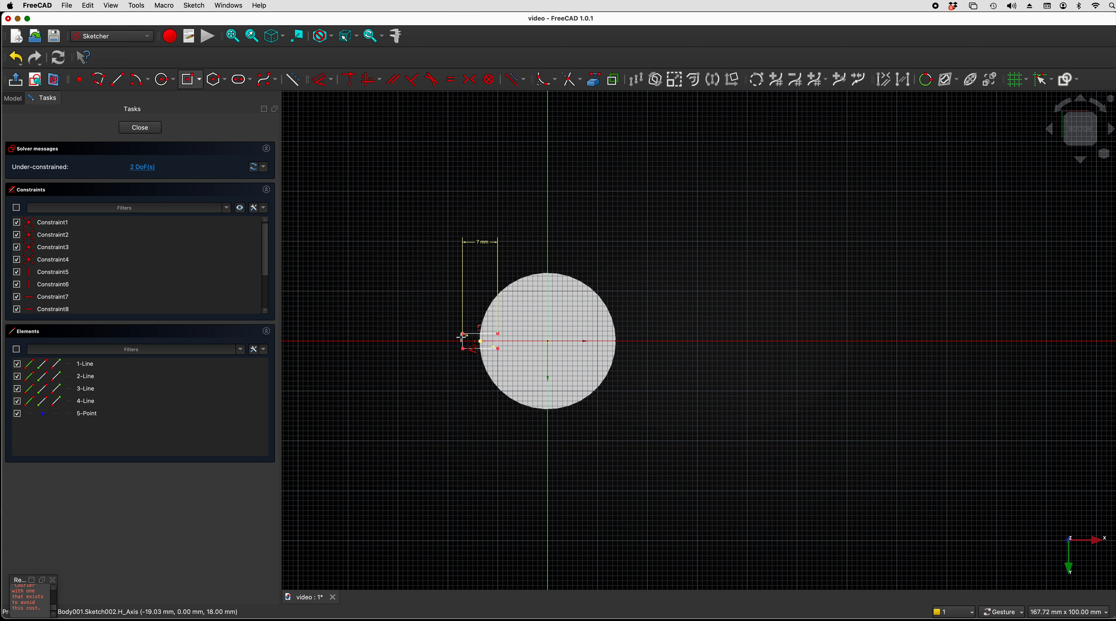
left_click(464, 341)
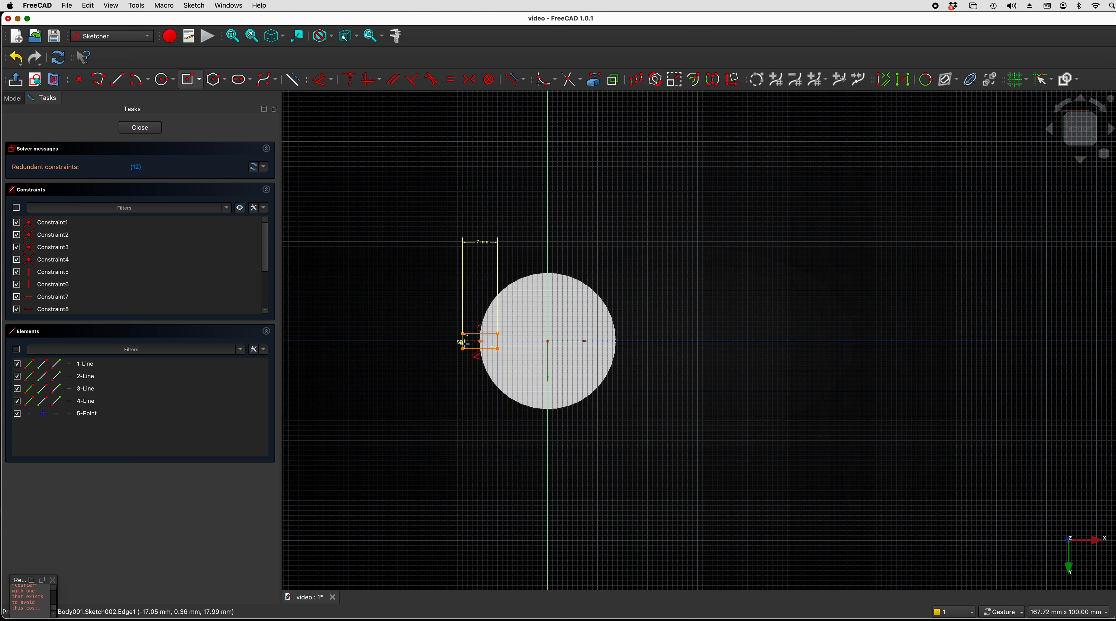
left_click(407, 339)
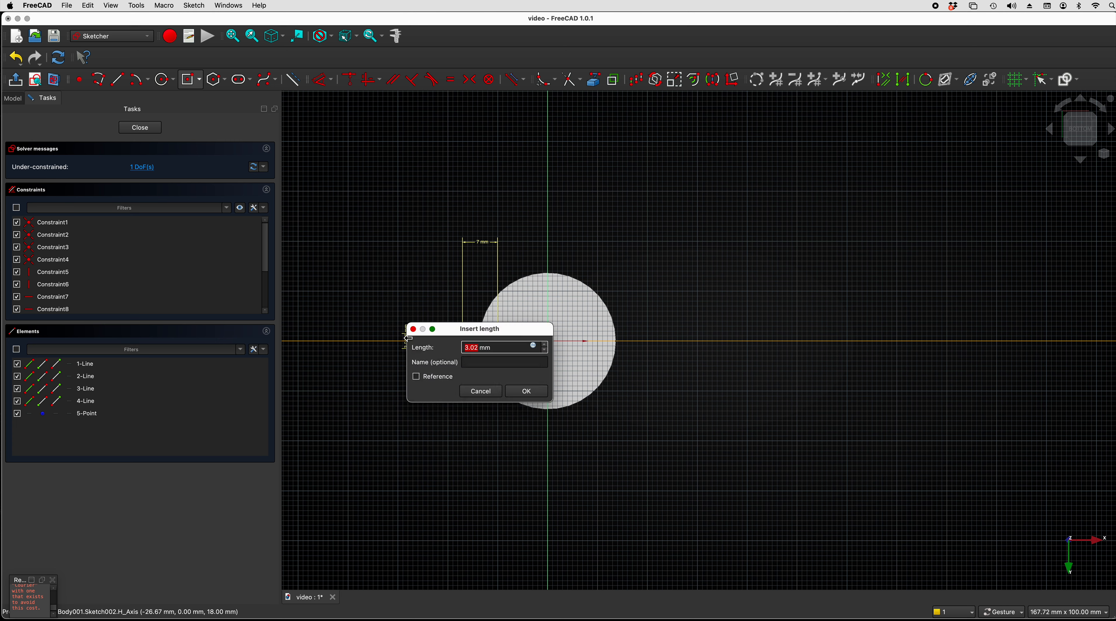
type("4")
key("Return")
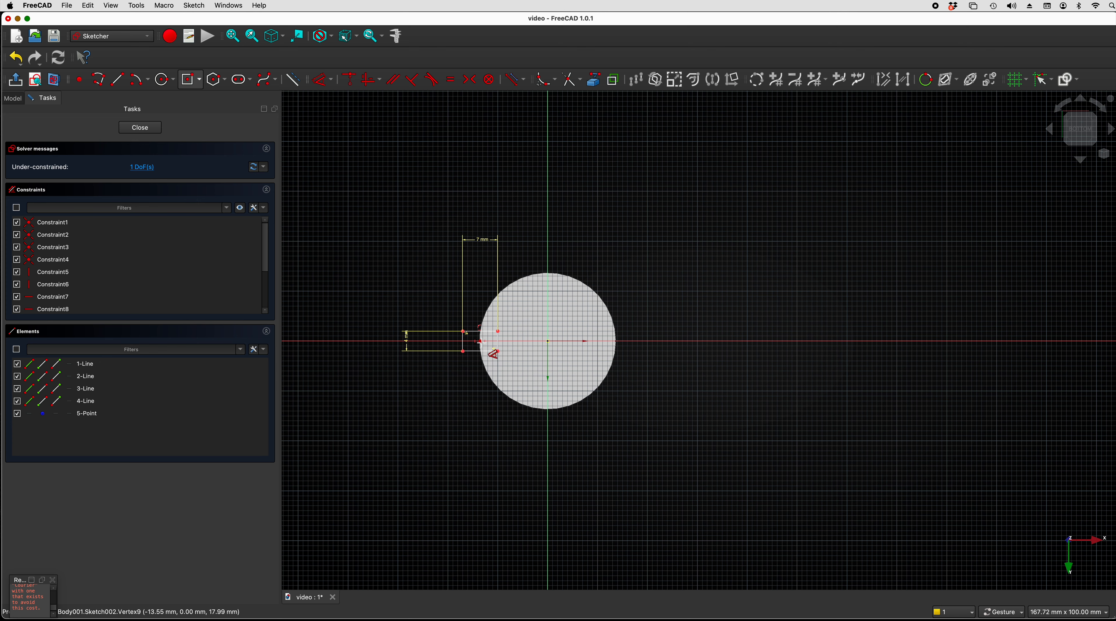
Constrain the rectangle's center point 13.5 mm horizontally from the origin and close the sketch
left_click(481, 341)
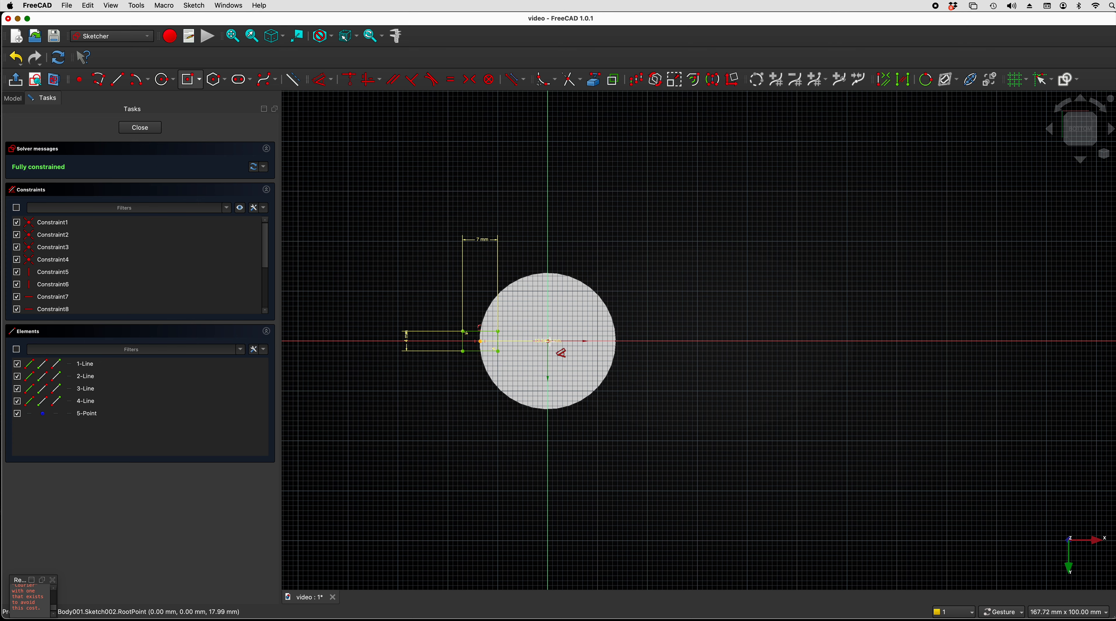
left_click(517, 470)
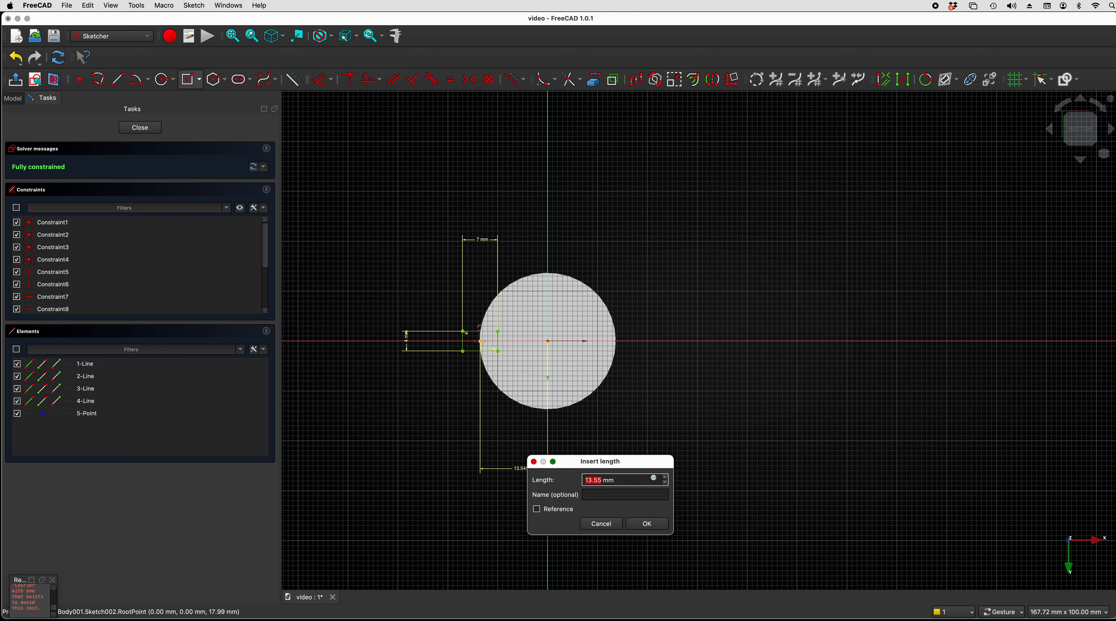
type("13")
key("Return")
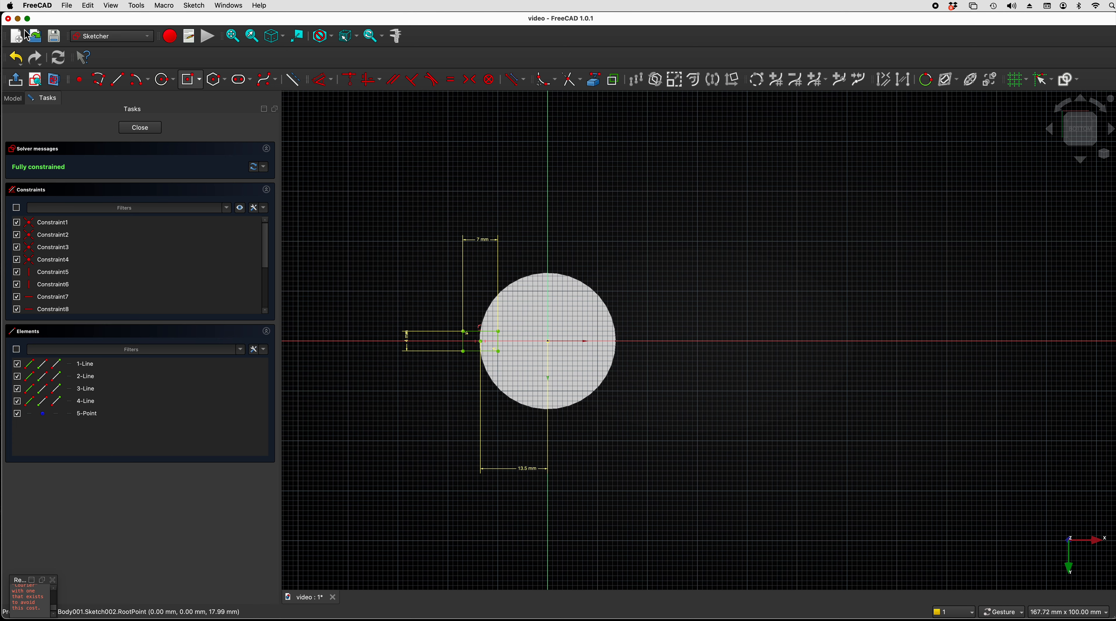
left_click(139, 127)
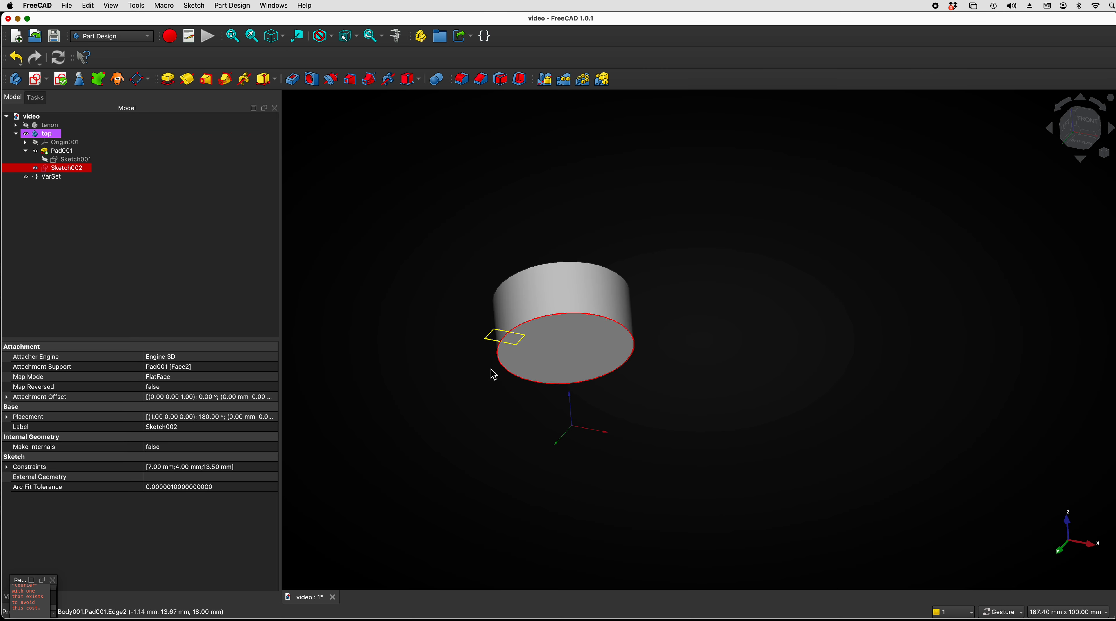
Pad the rectangle sketch 10 mm in the reversed direction, up along the side of the top cylinder
right_click_drag(689, 376, 671, 382)
left_click_drag(671, 382, 645, 466)
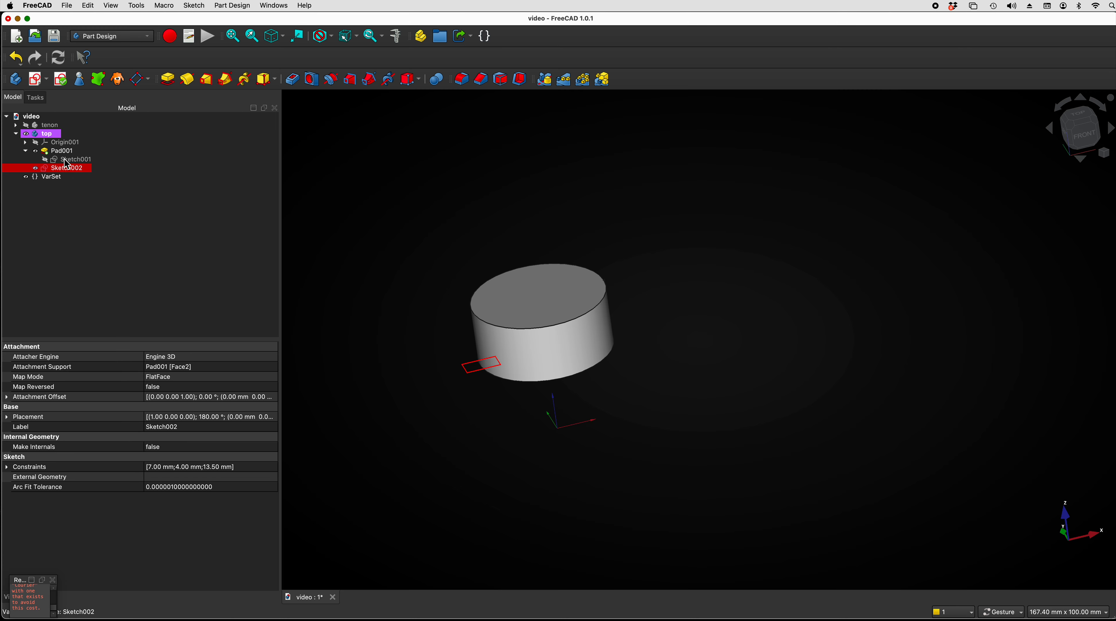
right_click(53, 135)
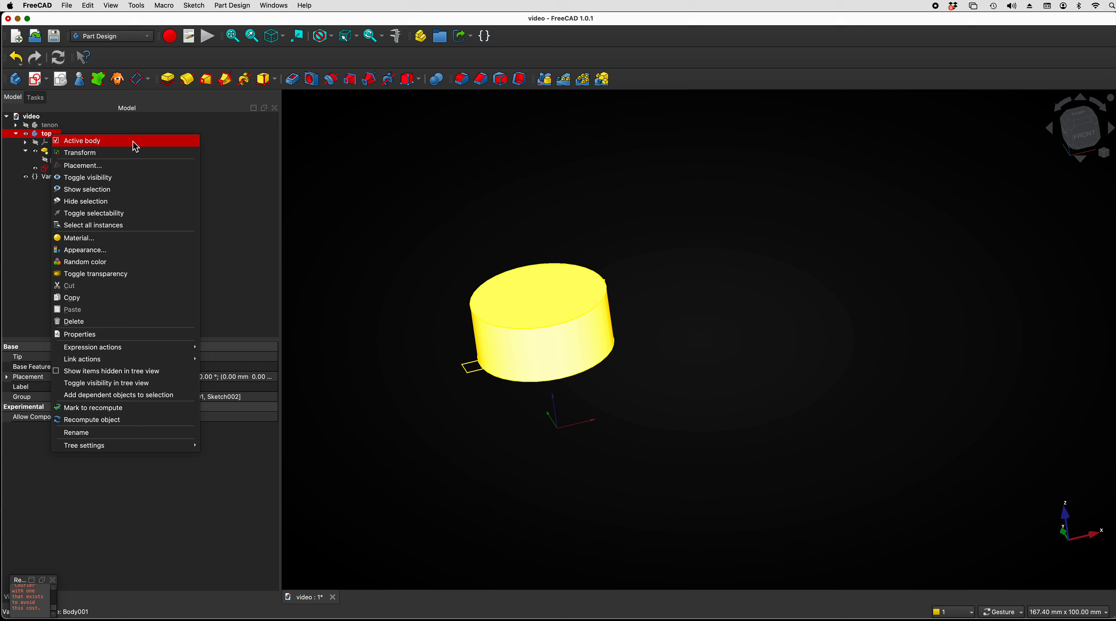
left_click(35, 249)
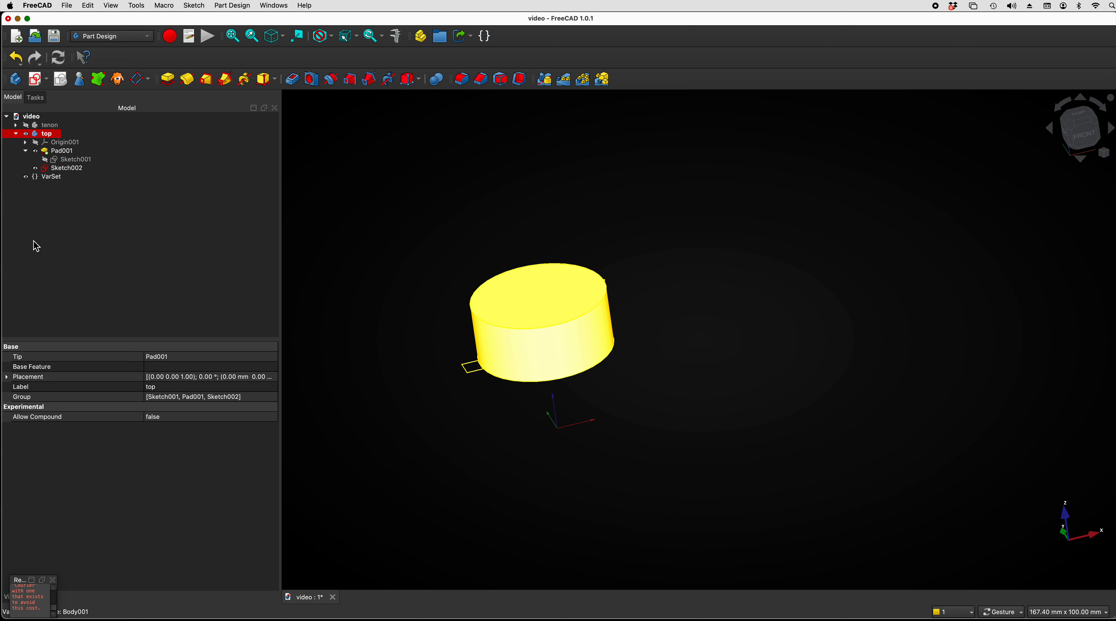
left_click(75, 173)
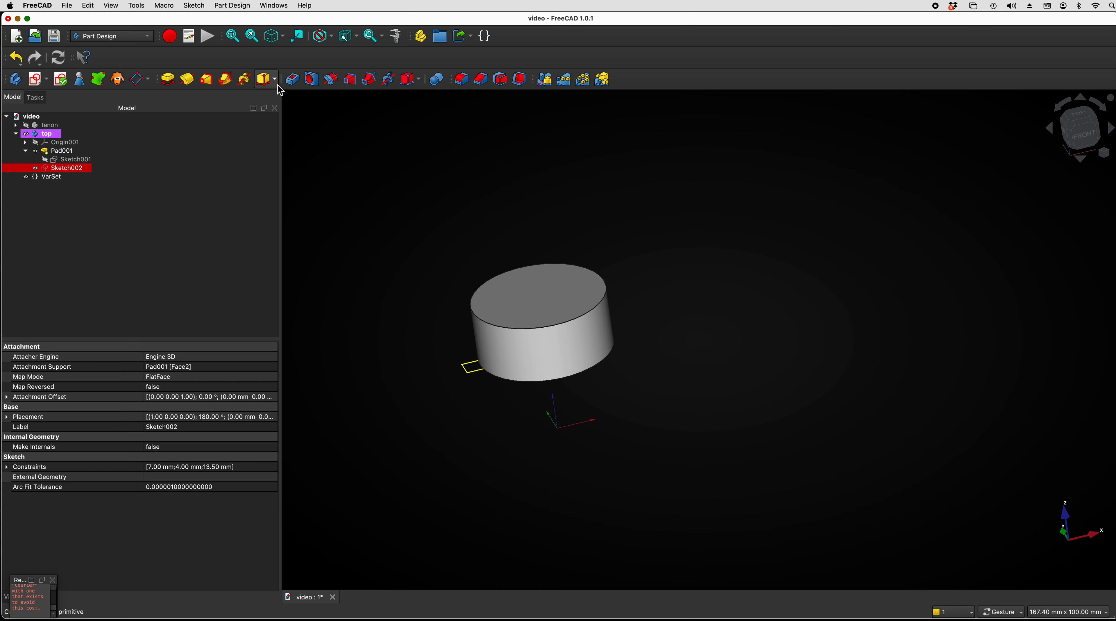
left_click(173, 79)
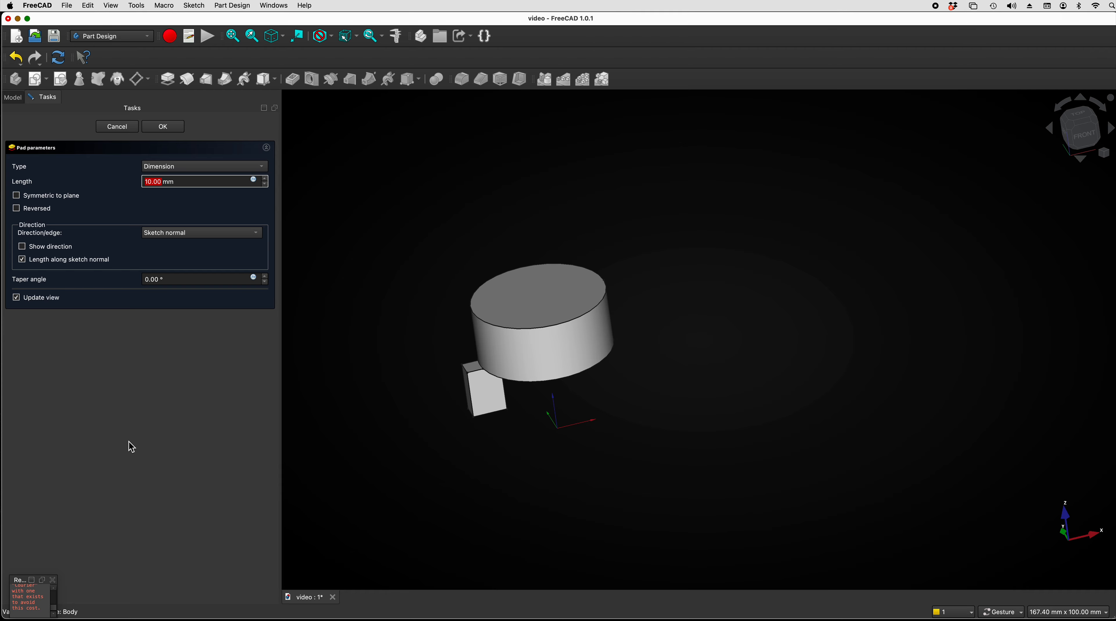
left_click(18, 209)
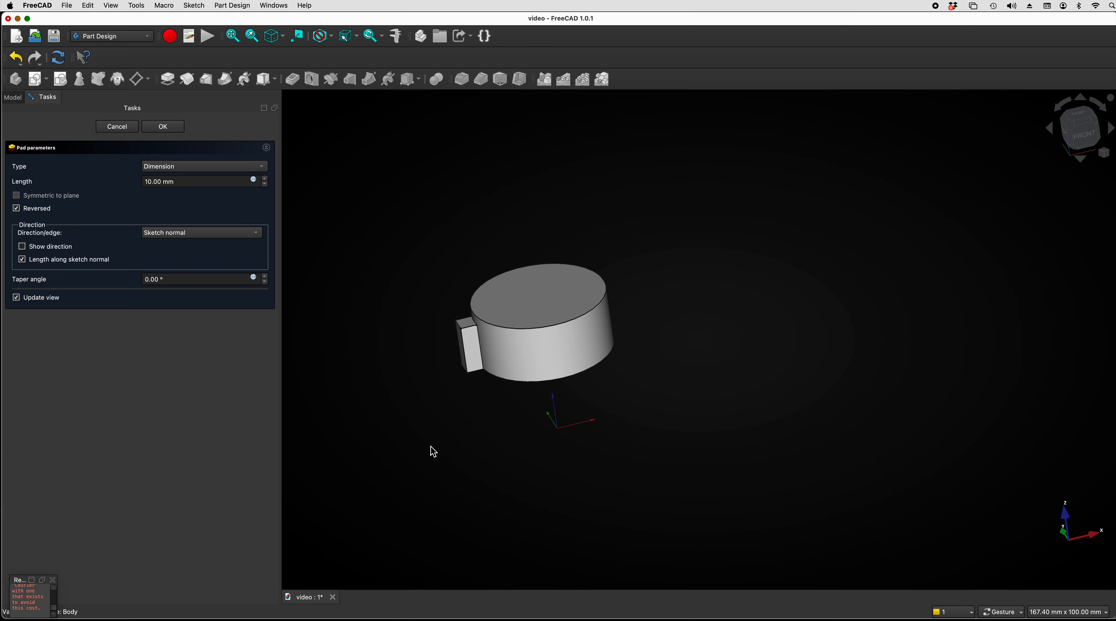
mouse_move(702, 364)
right_mouse_down()
mouse_move(753, 394)
mouse_move(720, 371)
right_mouse_up()
left_click_drag(723, 376, 762, 430)
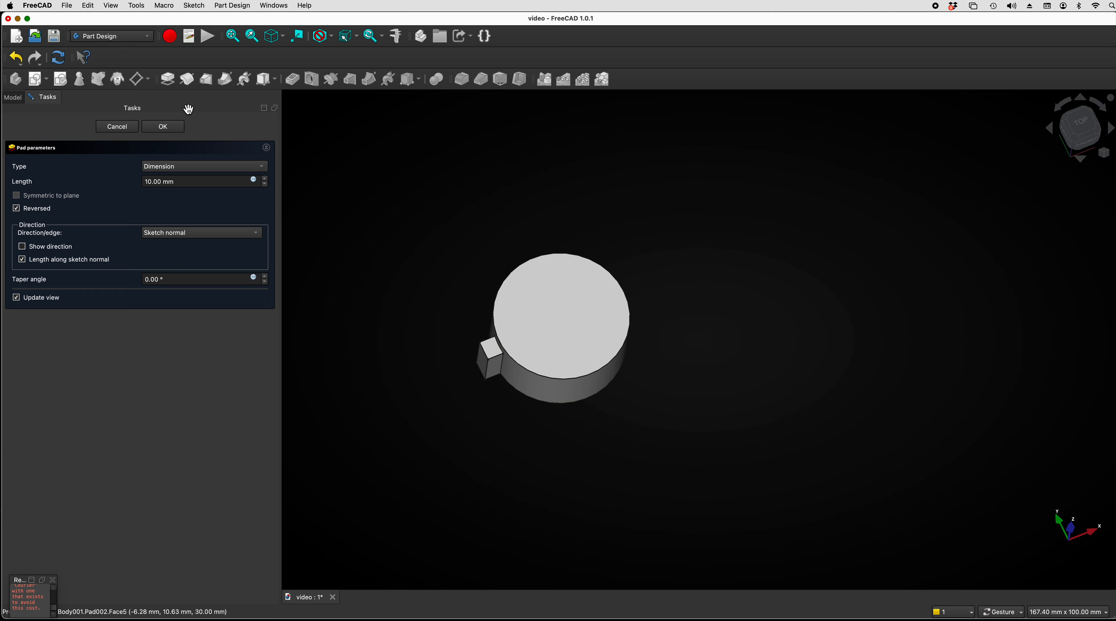
left_click(165, 128)
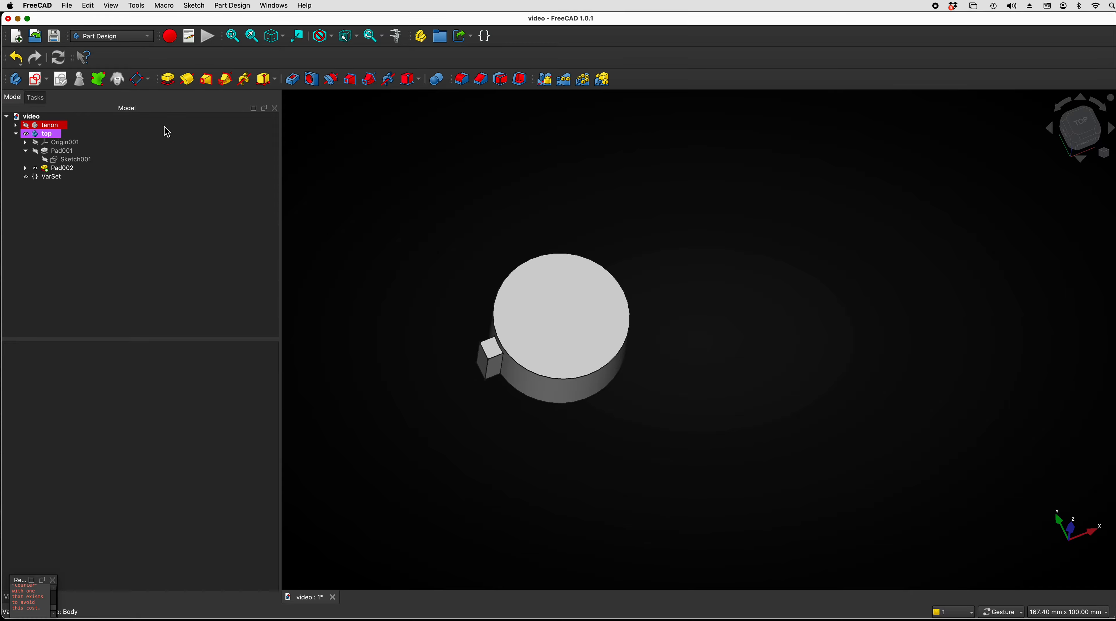
Open the rectangle sketch under the new side block's pad for editing
left_click(72, 168)
left_click(26, 168)
left_click(61, 178)
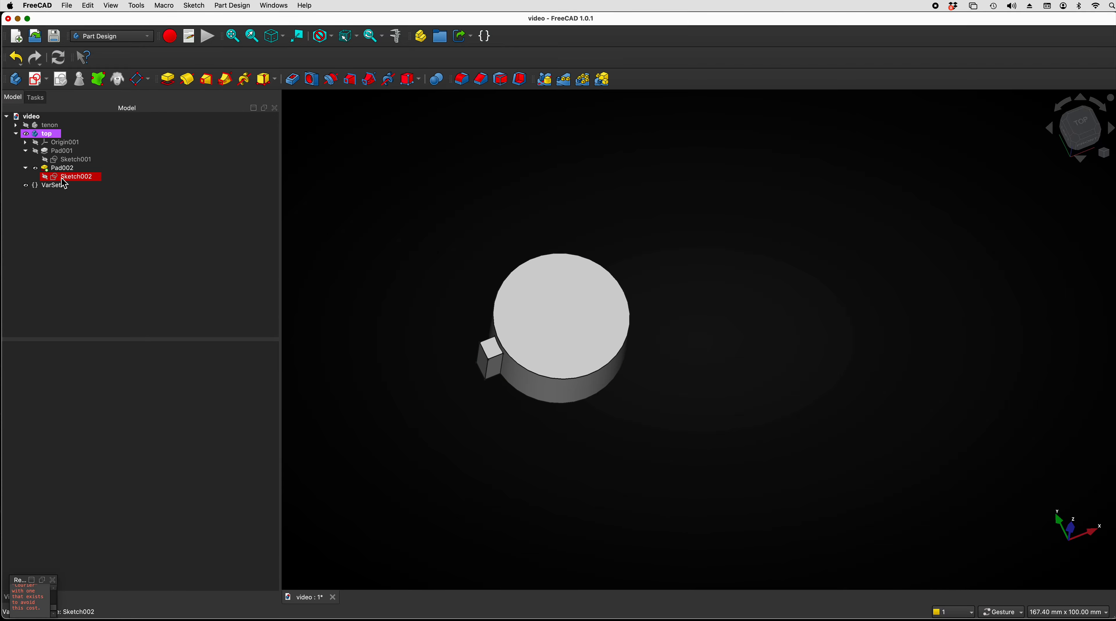
double_click(64, 178)
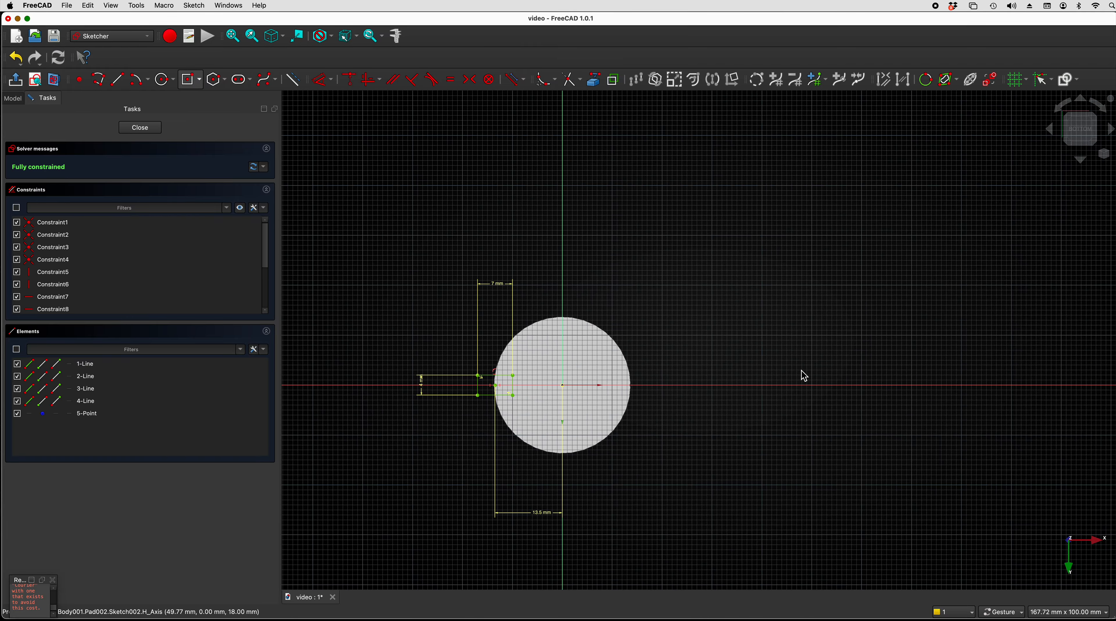
Fillet the two outer corners of the rectangle on the side facing away from the cylinder, preserving the corners
mouse_move(728, 354)
right_mouse_down()
mouse_move(848, 341)
mouse_move(878, 302)
right_mouse_up()
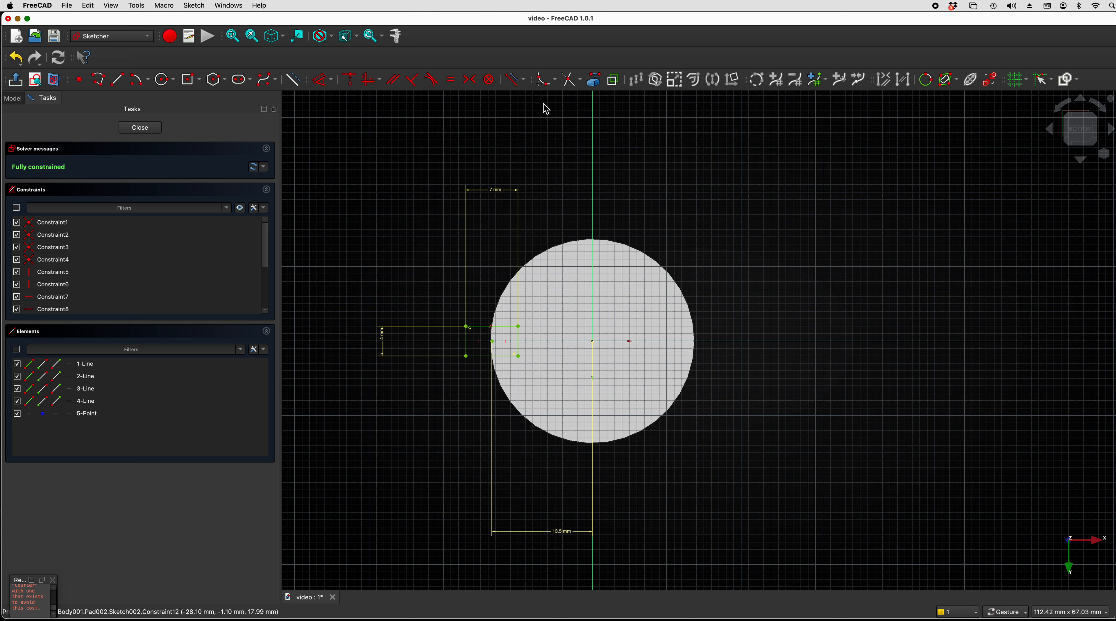
left_click(547, 79)
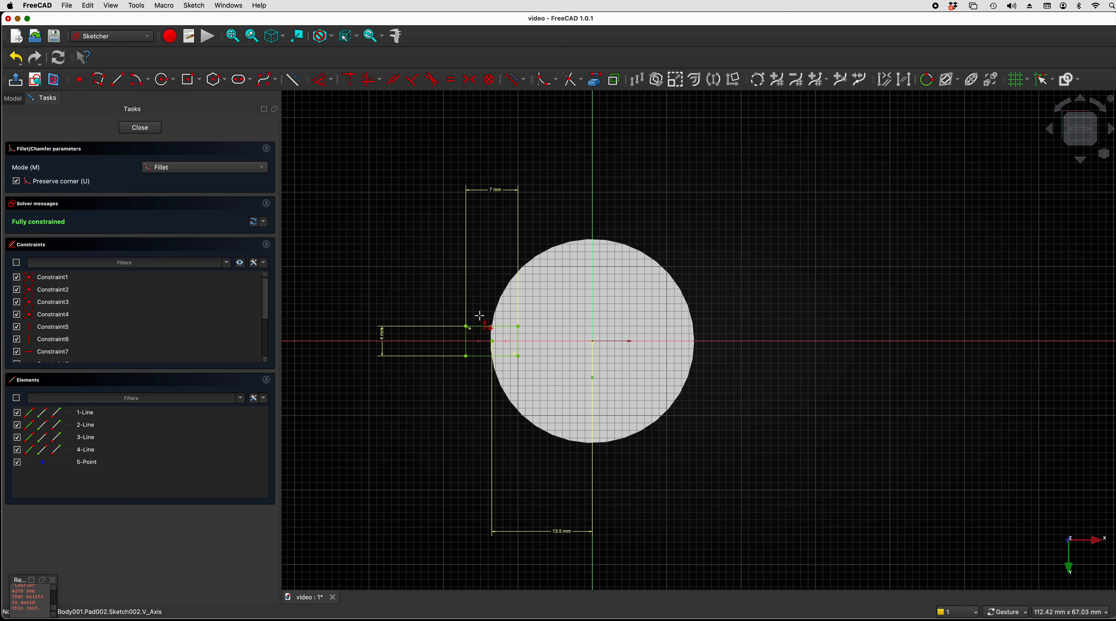
left_click(483, 327)
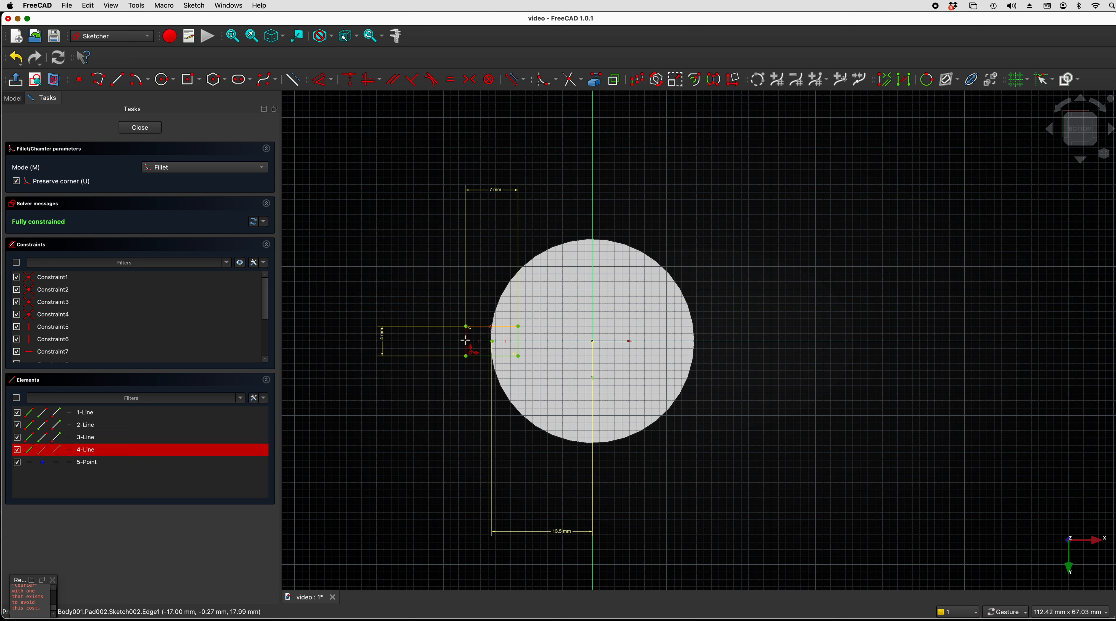
left_click(467, 338)
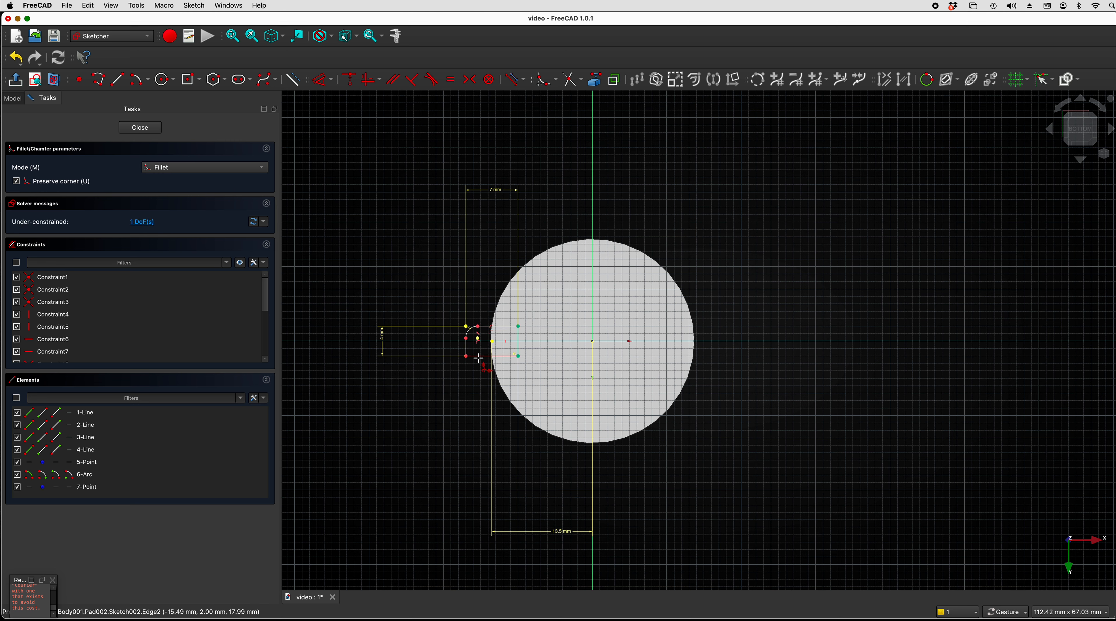
left_click(468, 350)
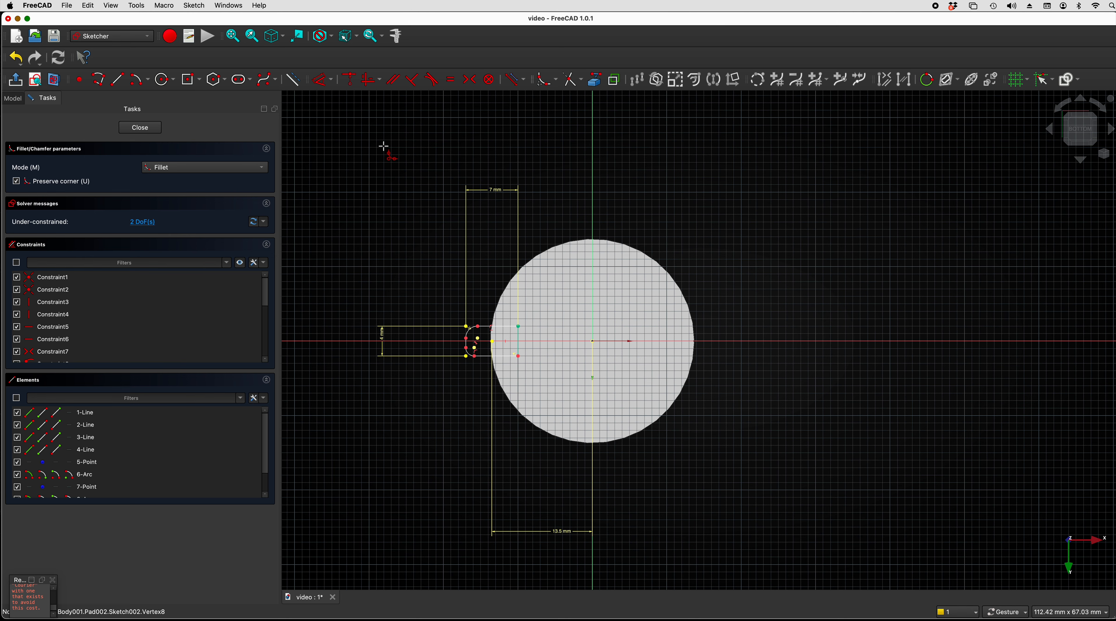
Constrain the two corner fillet arcs to be equal
right_click(376, 212)
left_click(473, 361)
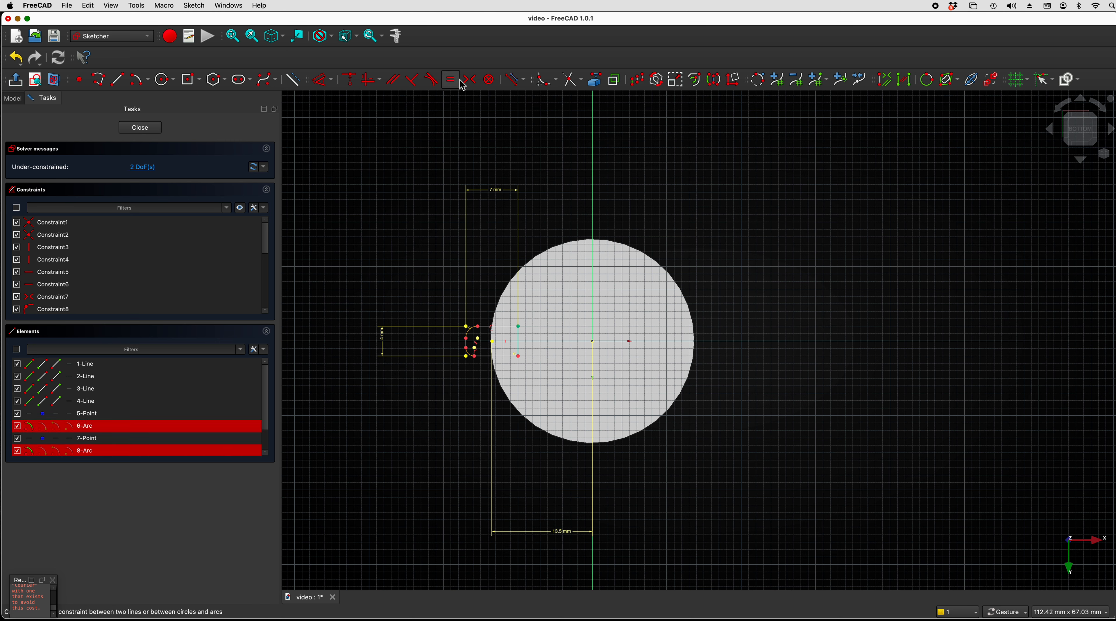
left_click(451, 80)
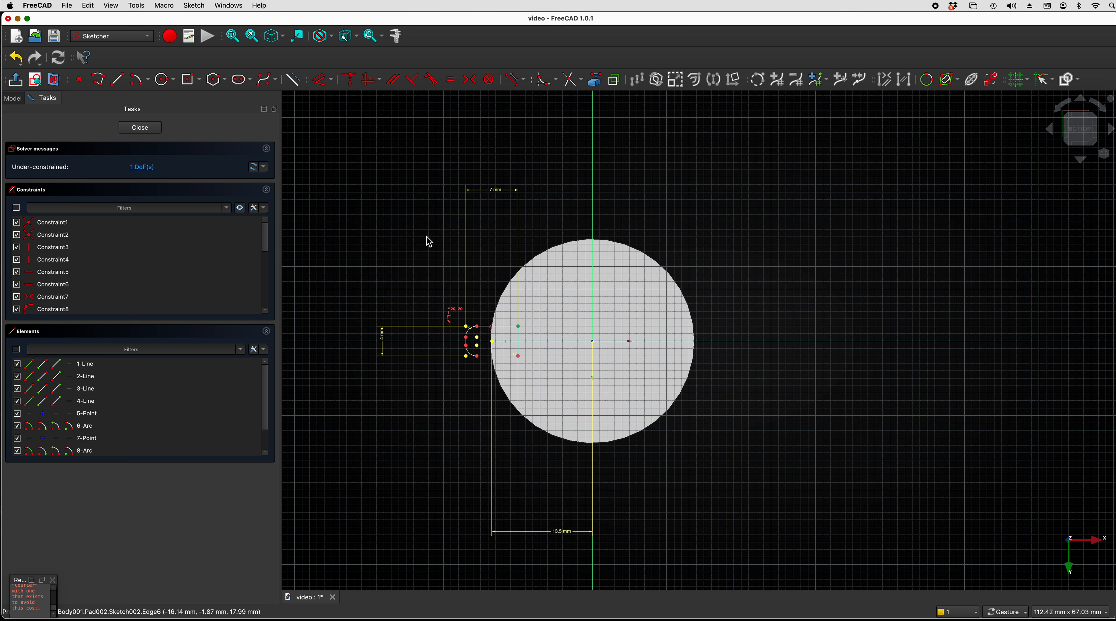
Set the upper fillet arc's radius to 1.5 mm and close the sketch
left_click(328, 87)
left_click(469, 331)
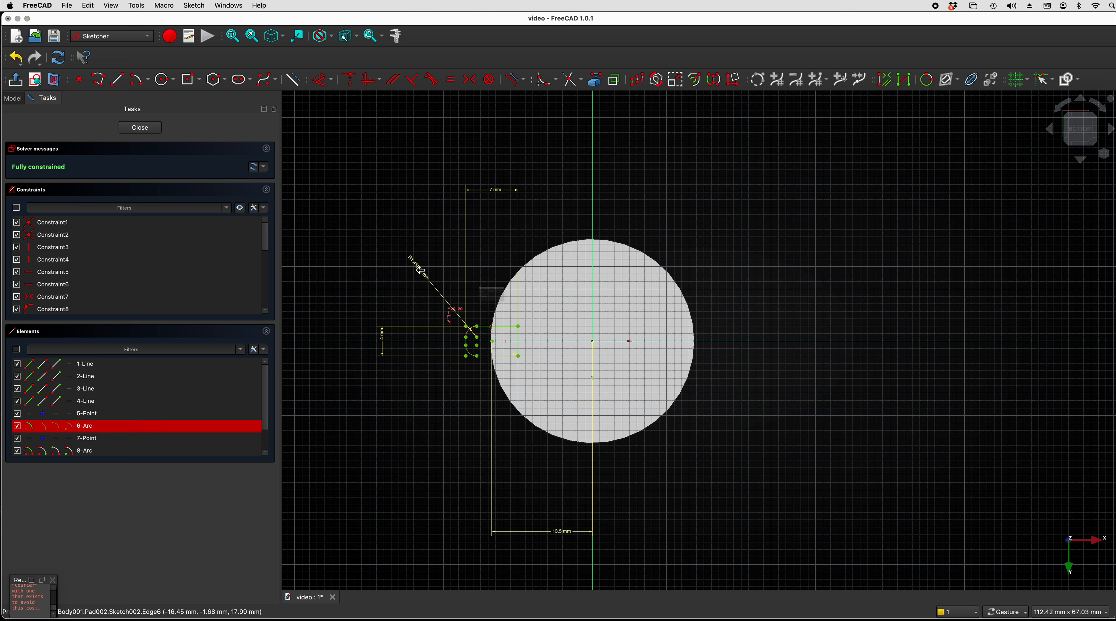
left_click(413, 264)
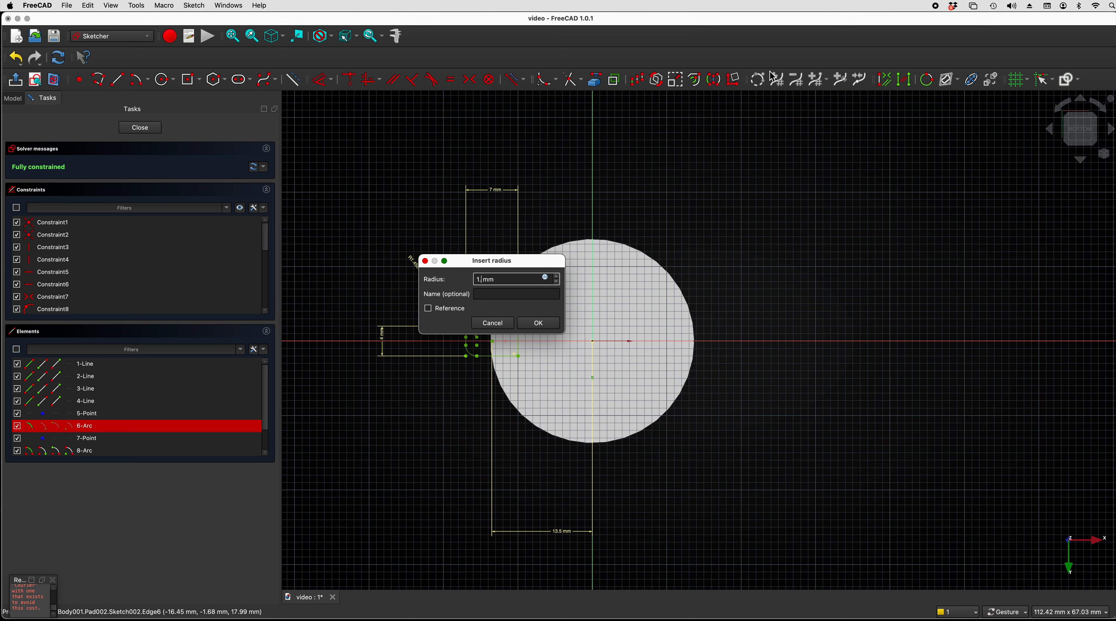
type("1.5")
key("Return")
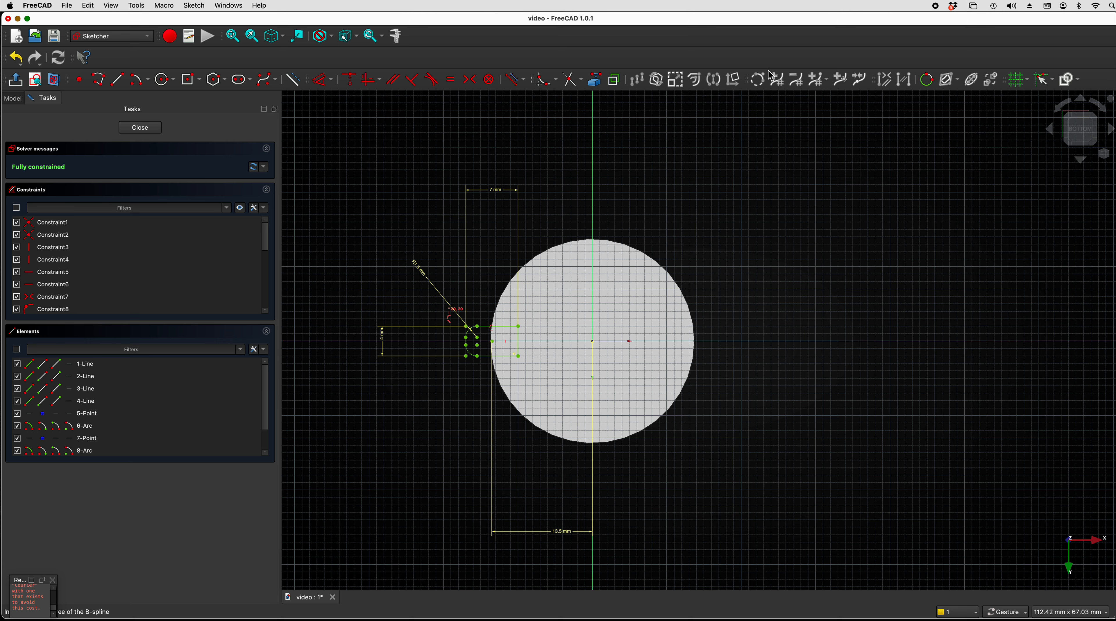
left_click(139, 128)
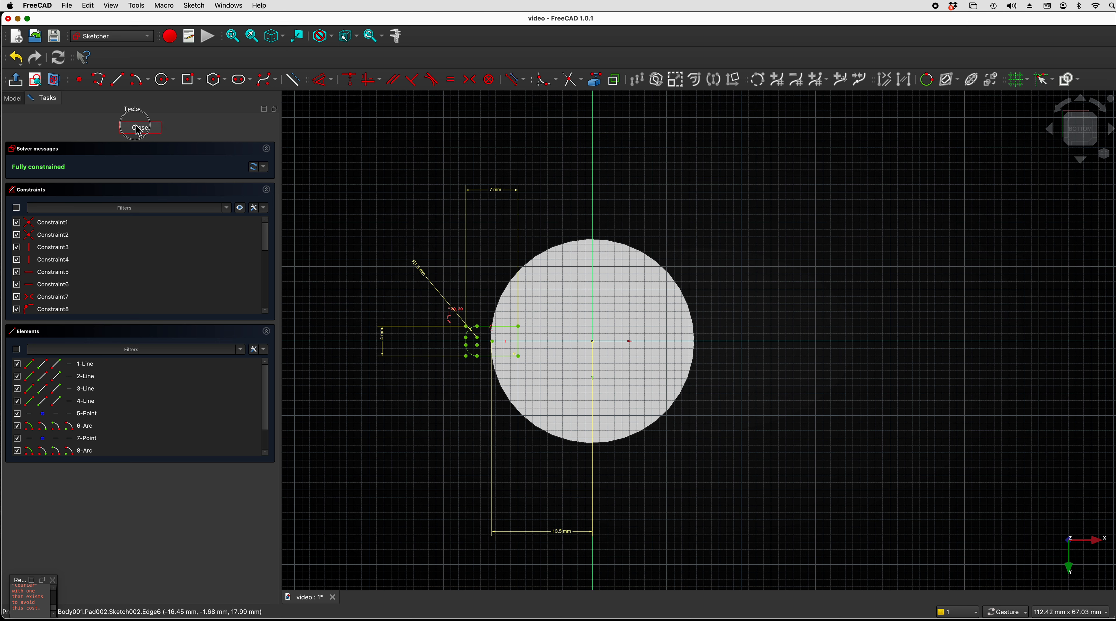
Try a tenondiameter of 27 mm in the VarSet to test how the rib follows, and undo the change
mouse_move(610, 489)
left_mouse_down()
mouse_move(521, 408)
mouse_move(466, 452)
mouse_move(615, 417)
mouse_move(589, 456)
mouse_move(535, 465)
left_mouse_up()
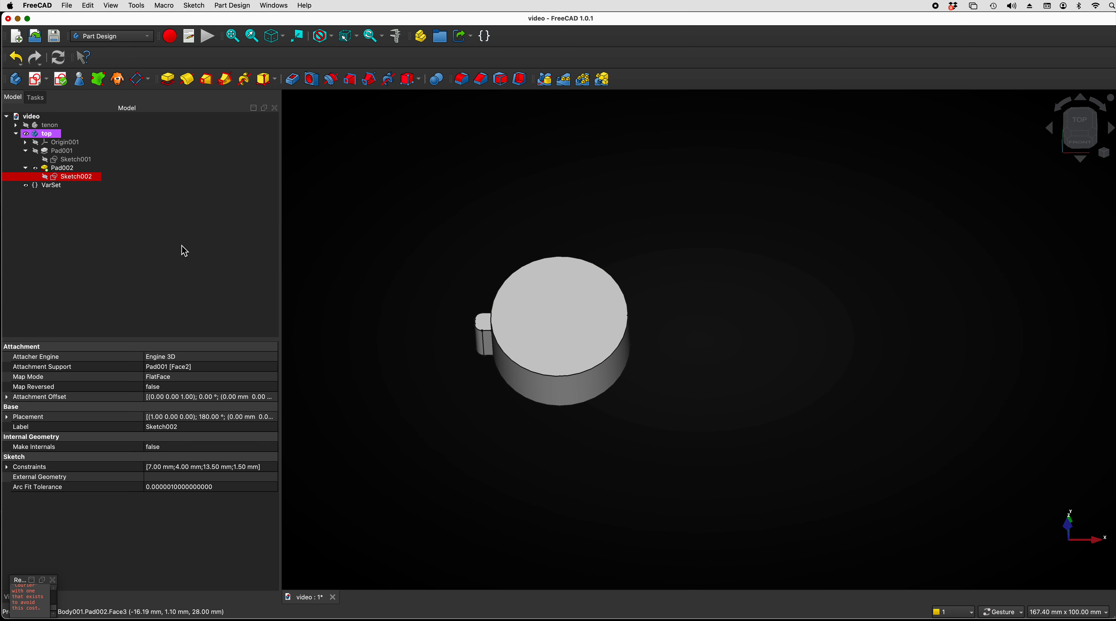
left_click(47, 187)
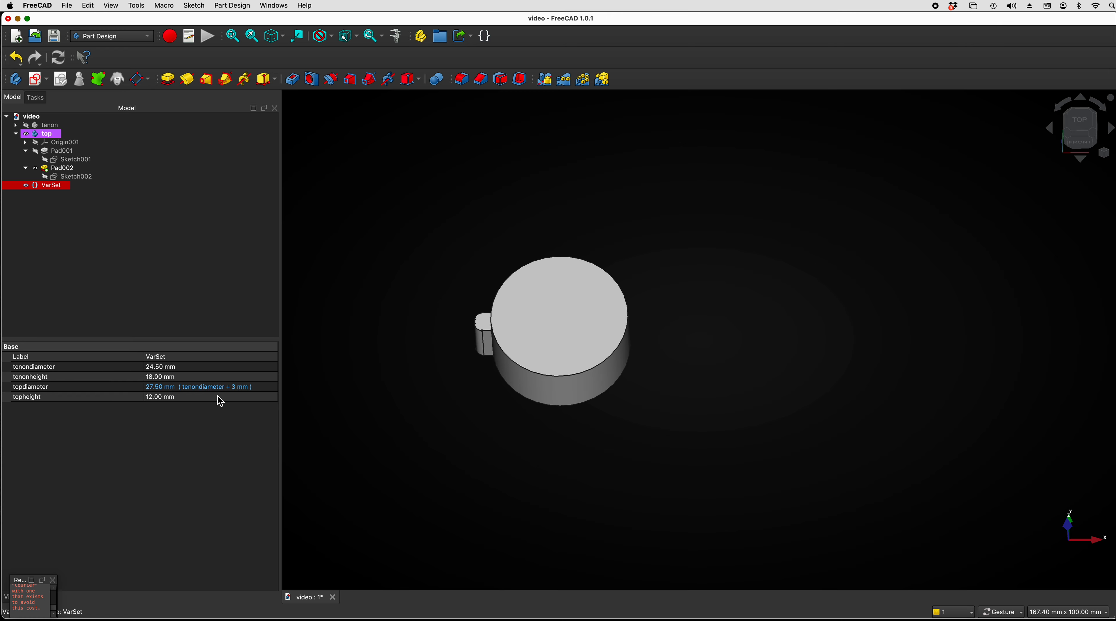
left_click(159, 368)
type("27")
key("Return")
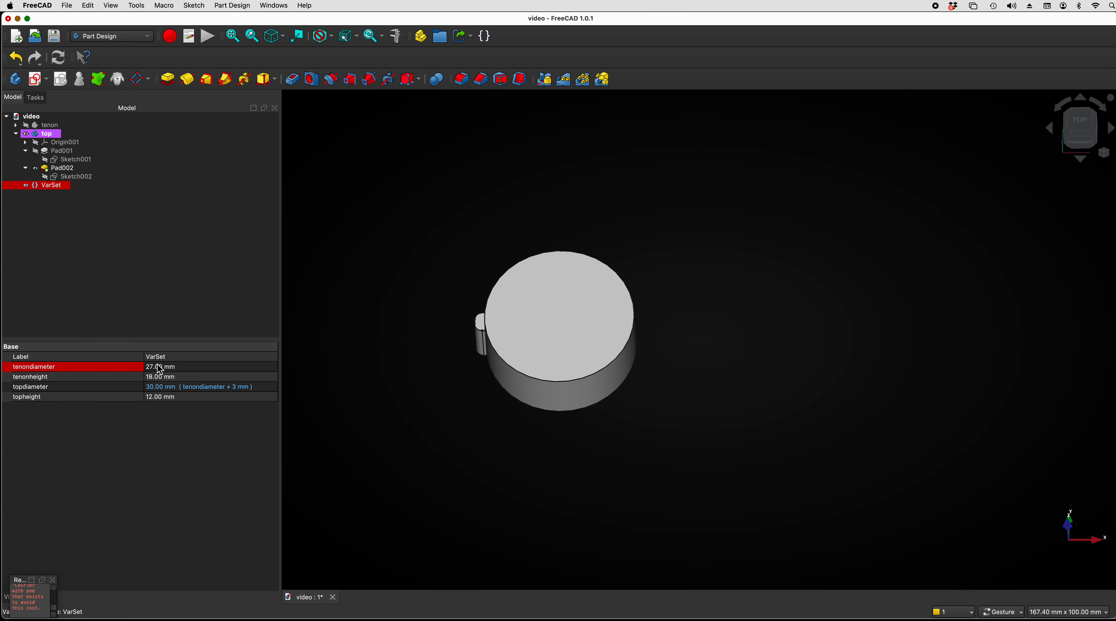
scroll(160, 370, "down", 5)
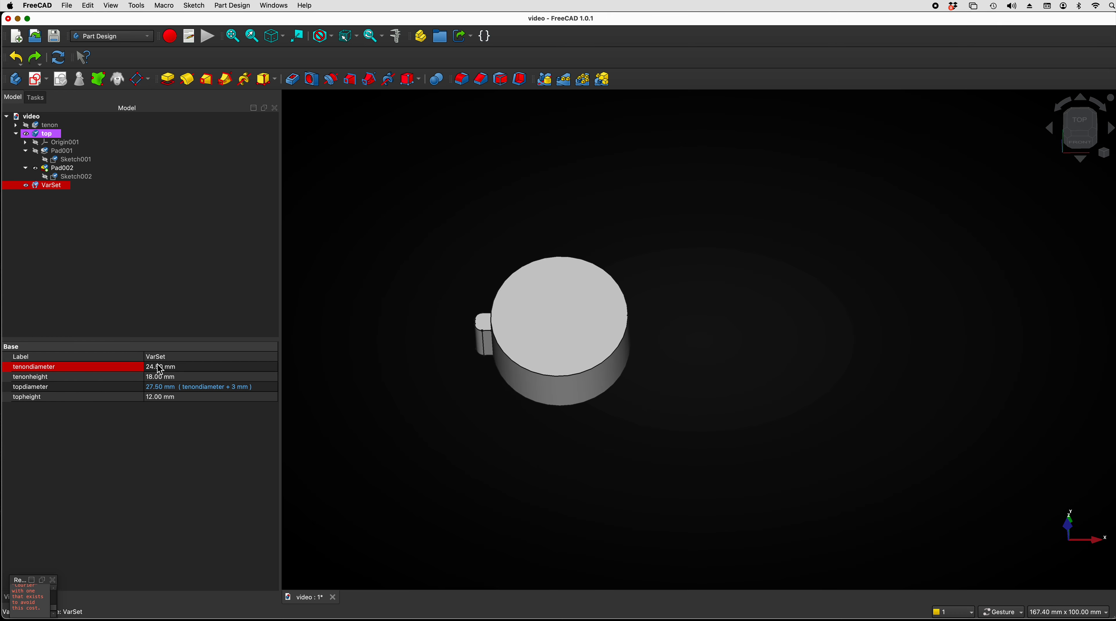
Reopen the rib sketch and drive its 13.5 mm horizontal distance from the origin with the expression VarSet.topdiameter
double_click(81, 177)
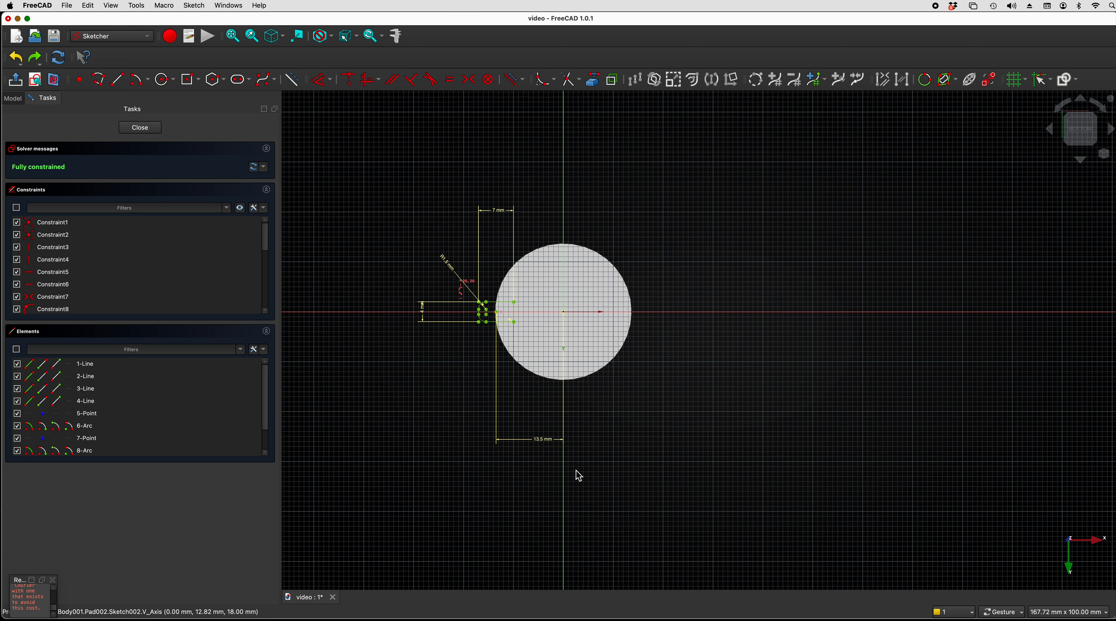
double_click(543, 440)
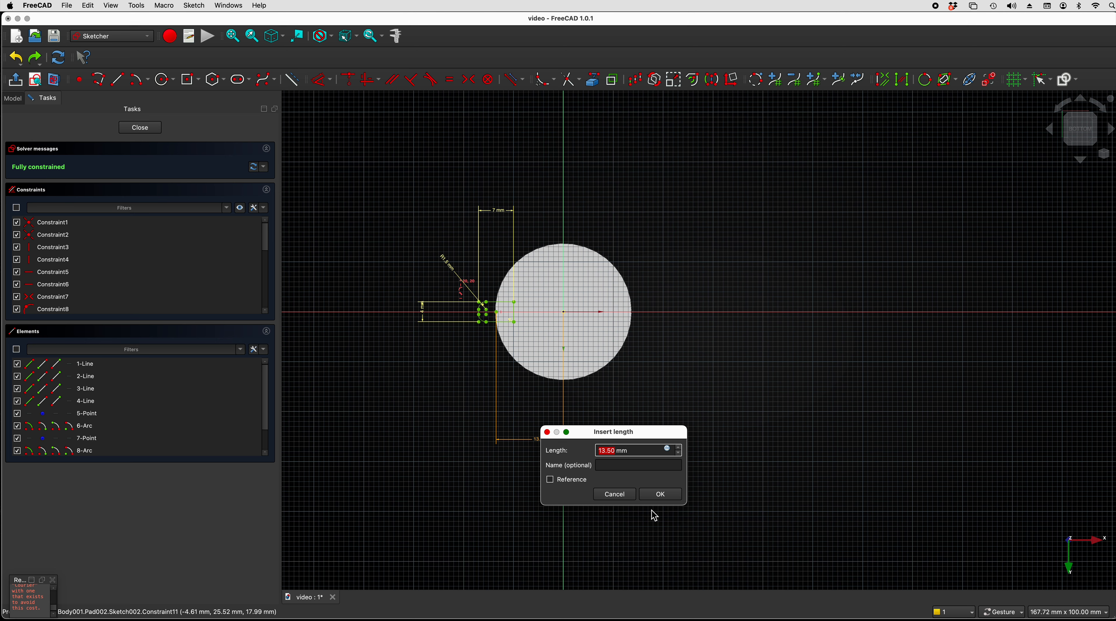
left_click(667, 449)
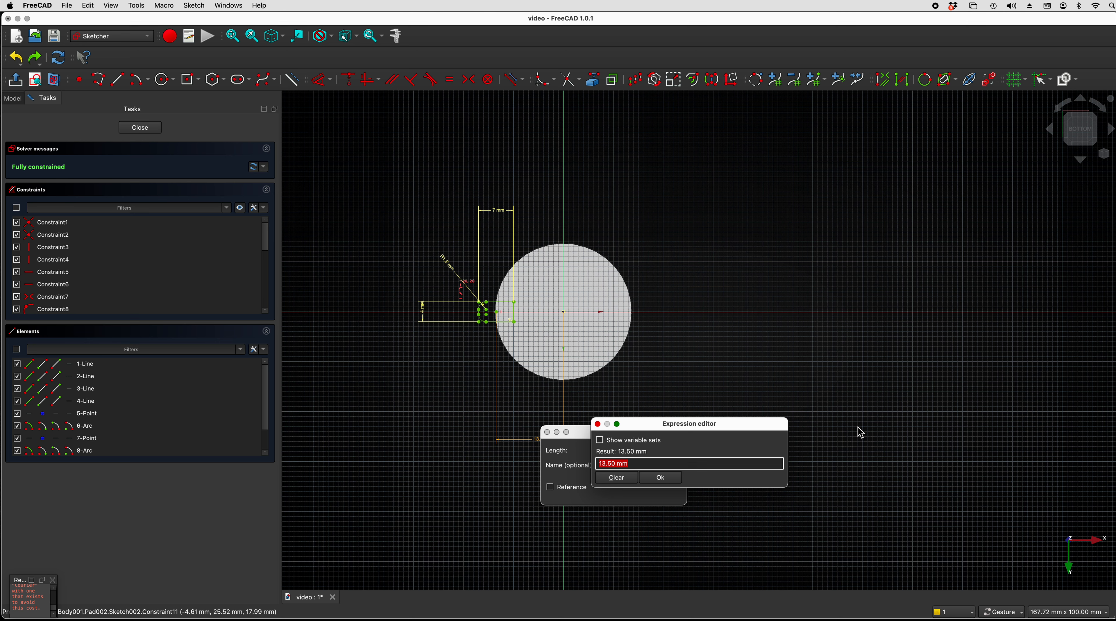
type("var")
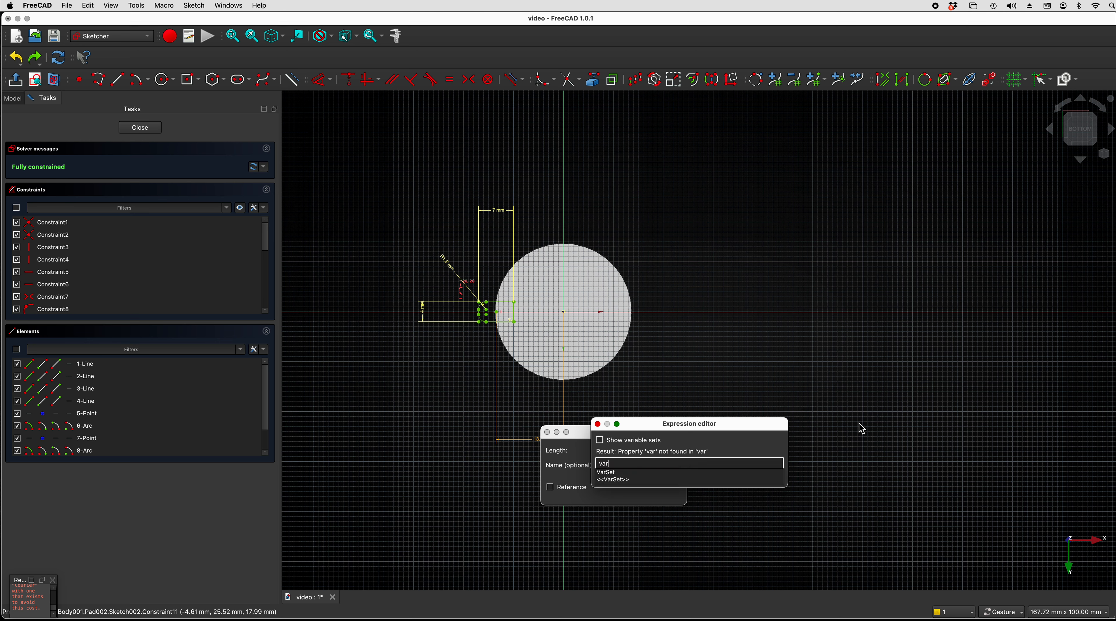
key("Down")
key("Return")
type(".")
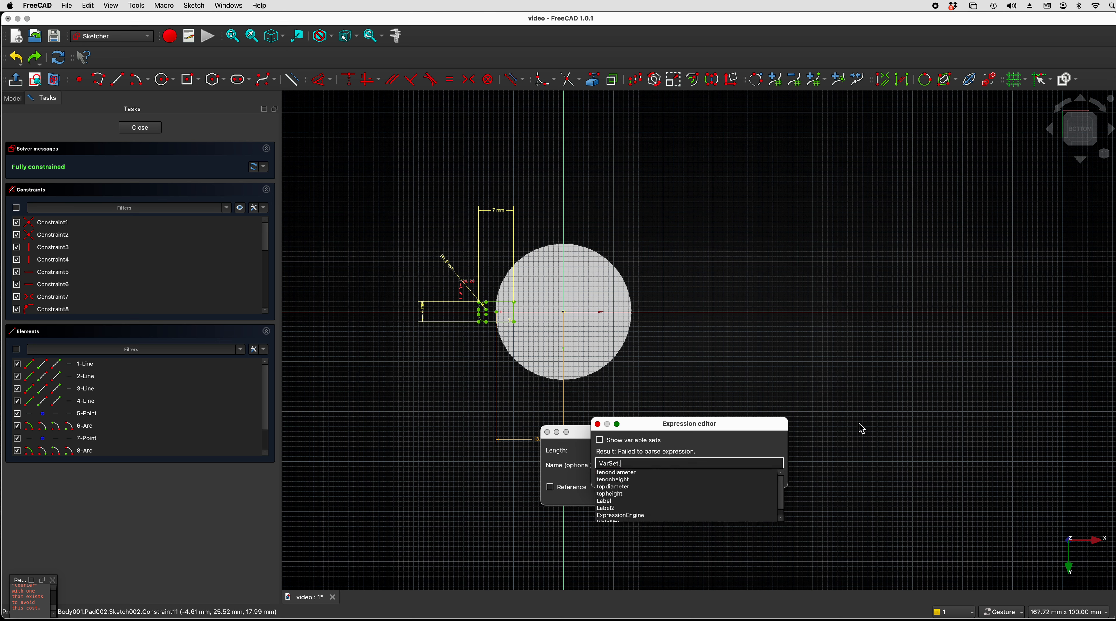
key("Down")
key("Down")
key("Down")
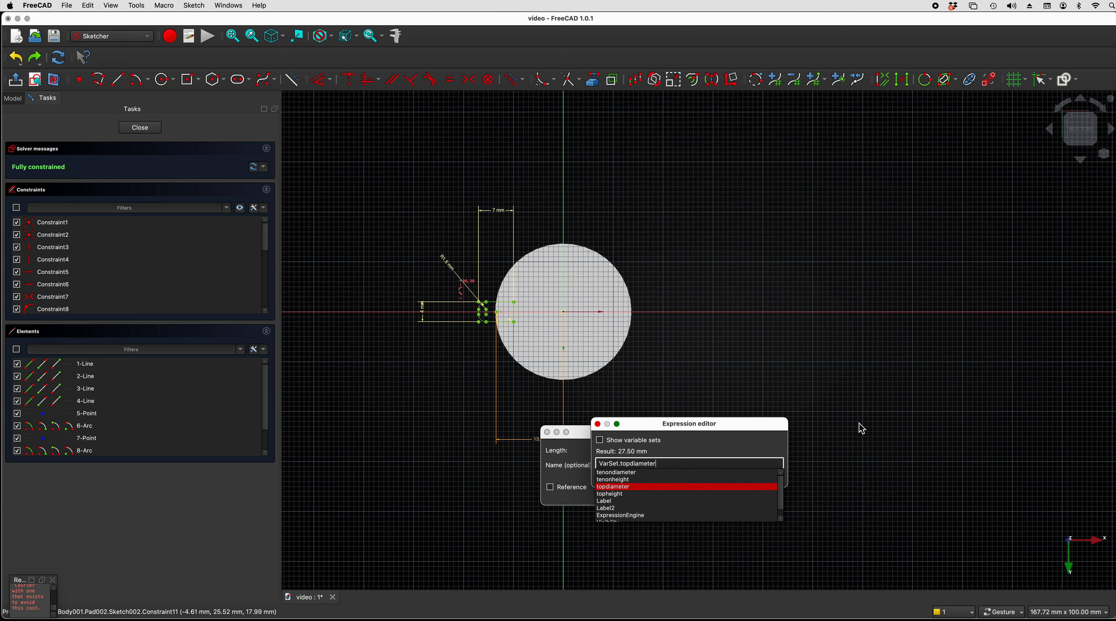
key("Return")
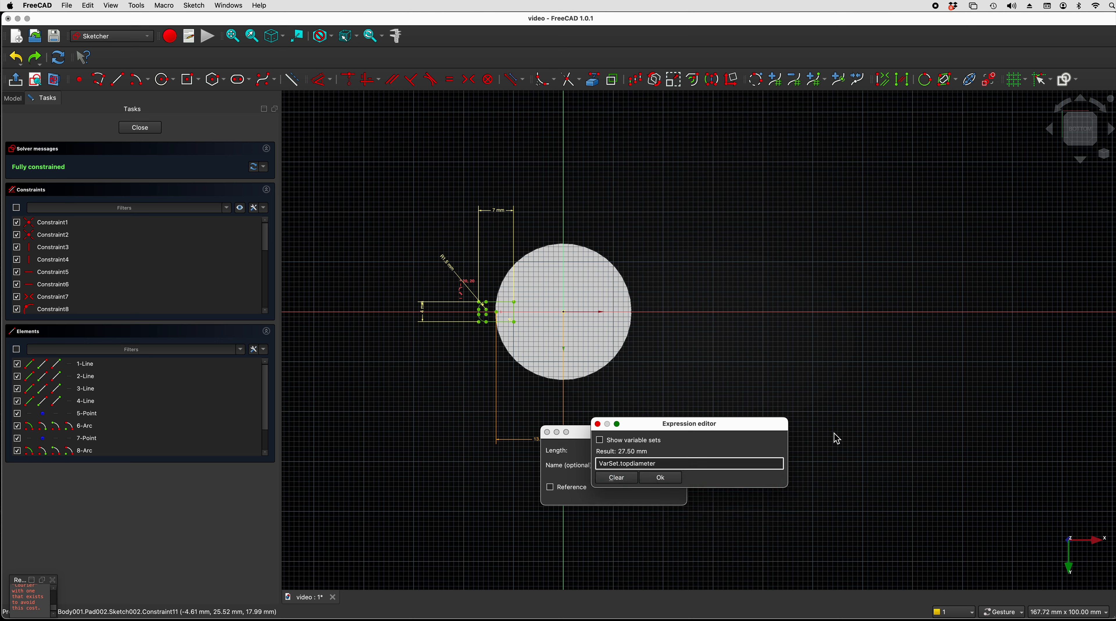
left_click(670, 482)
left_click(661, 494)
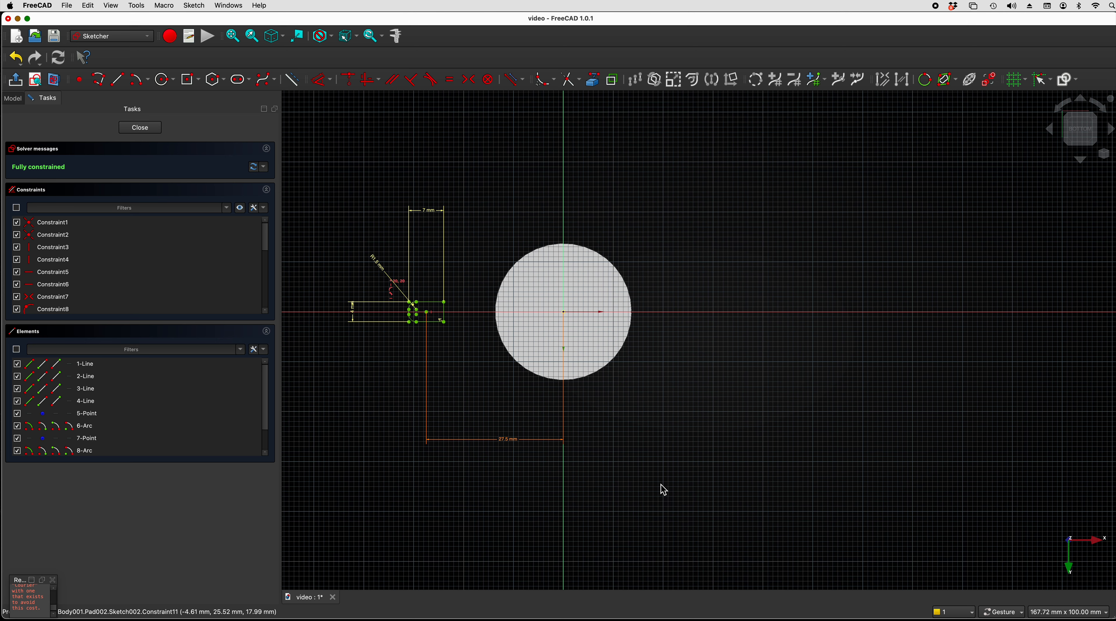
Change the horizontal distance's expression to VarSet.topdiameter/2 and close the sketch
double_click(504, 441)
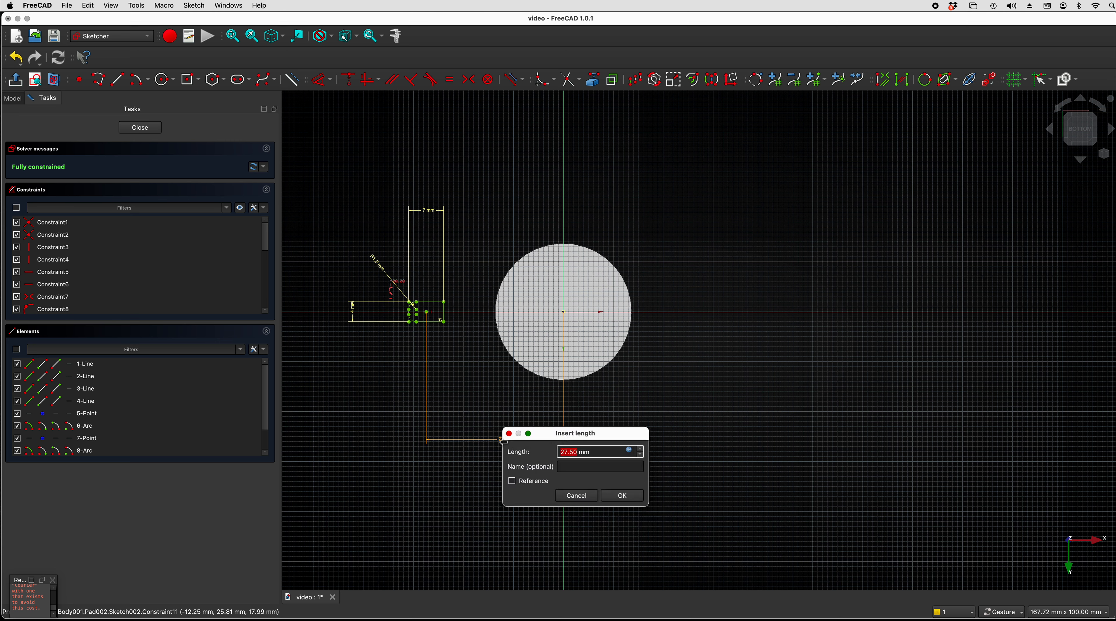
left_click(631, 451)
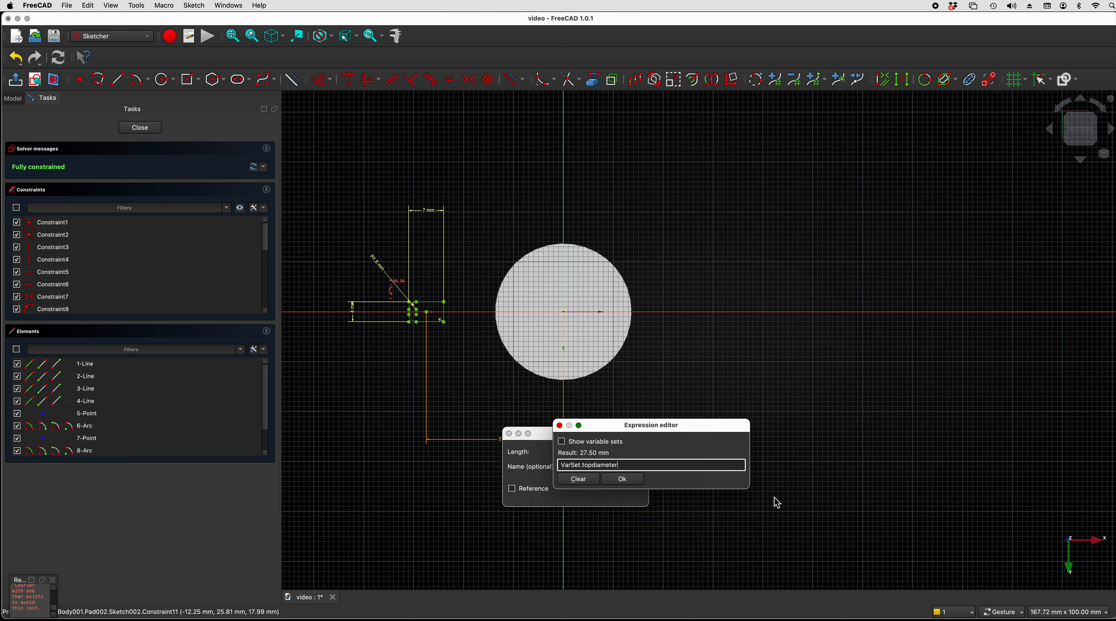
type("/2")
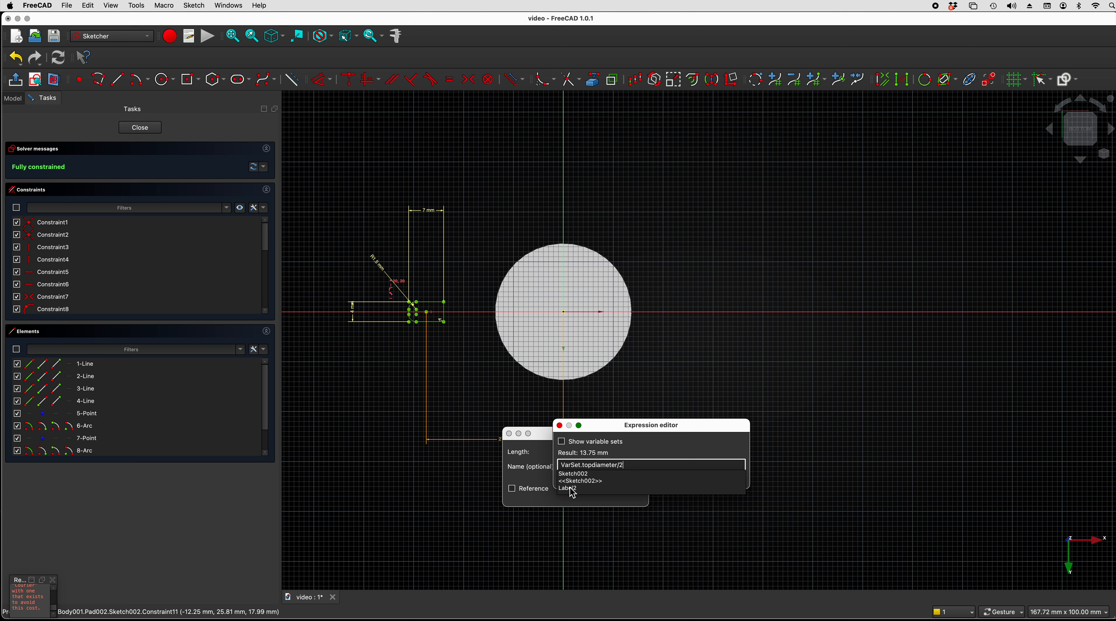
left_click(615, 492)
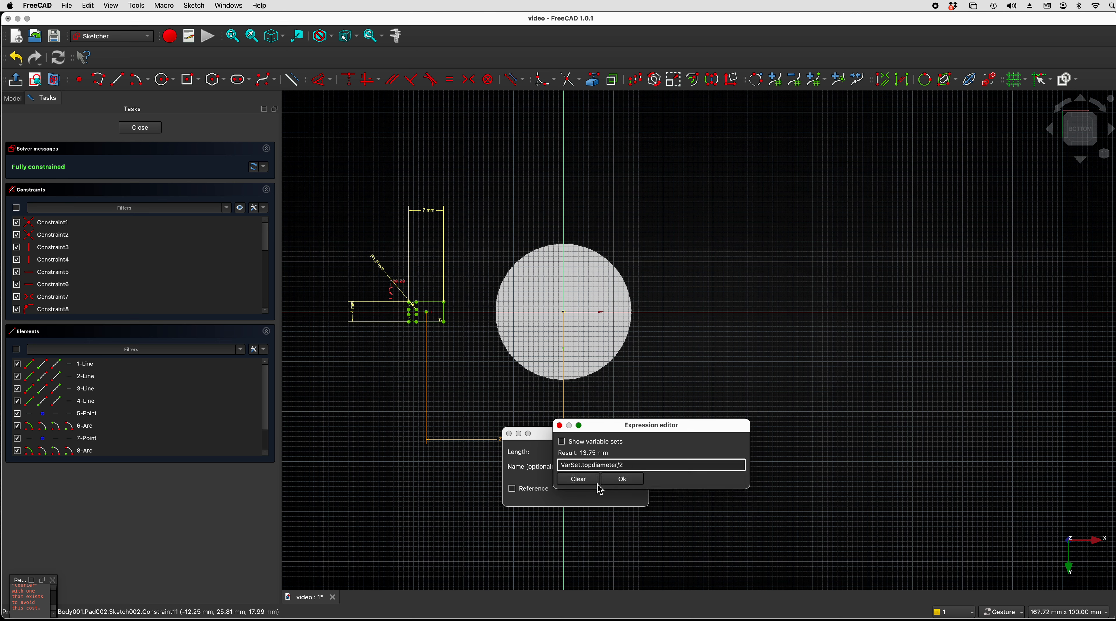
left_click(623, 479)
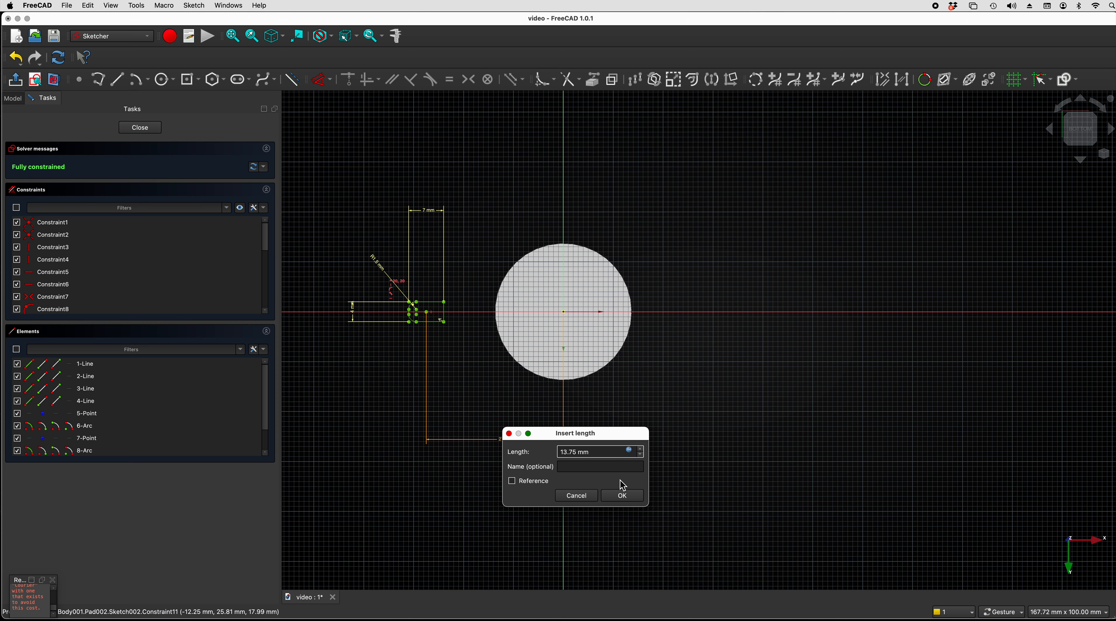
left_click(622, 496)
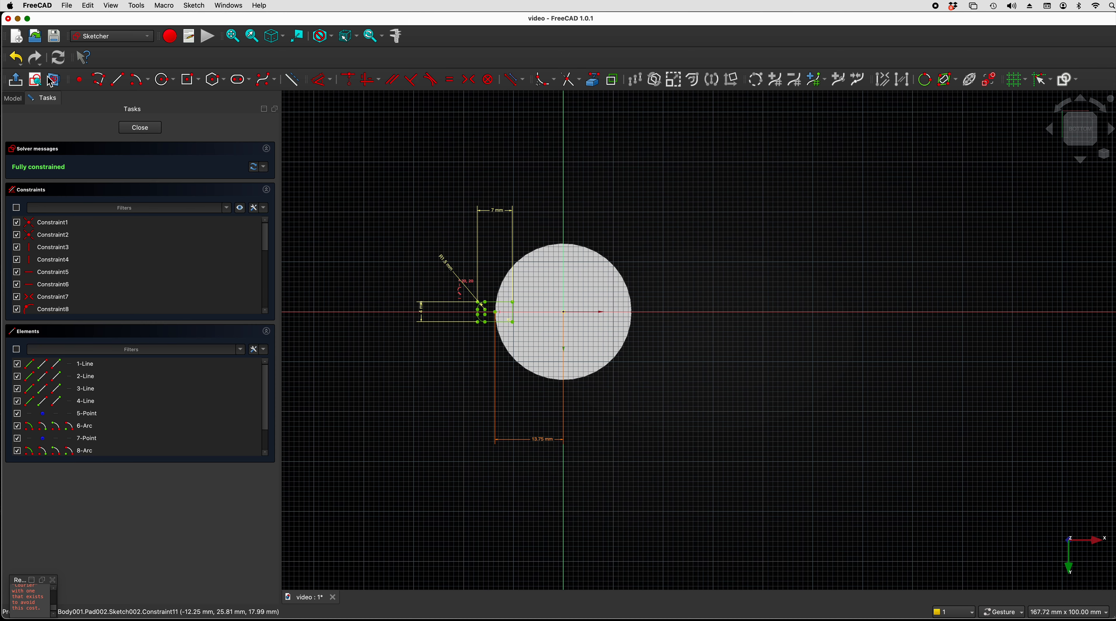
left_click(139, 127)
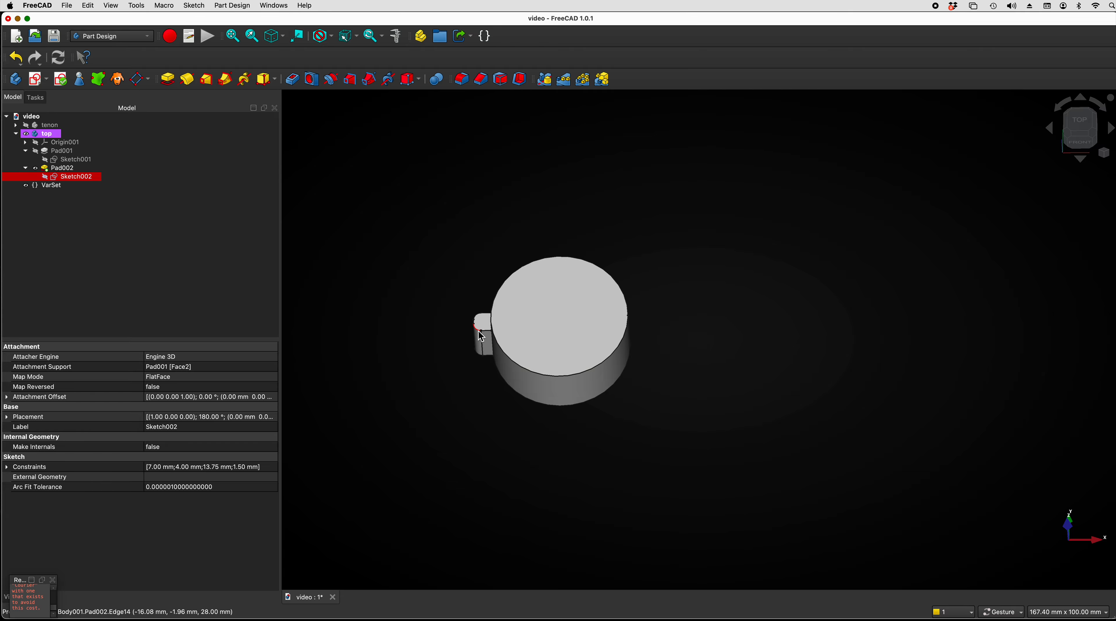
Reopen the rib sketch, change the horizontal distance's expression to VarSet.topdiameter / 2 - 1mm, and close the sketch
double_click(73, 177)
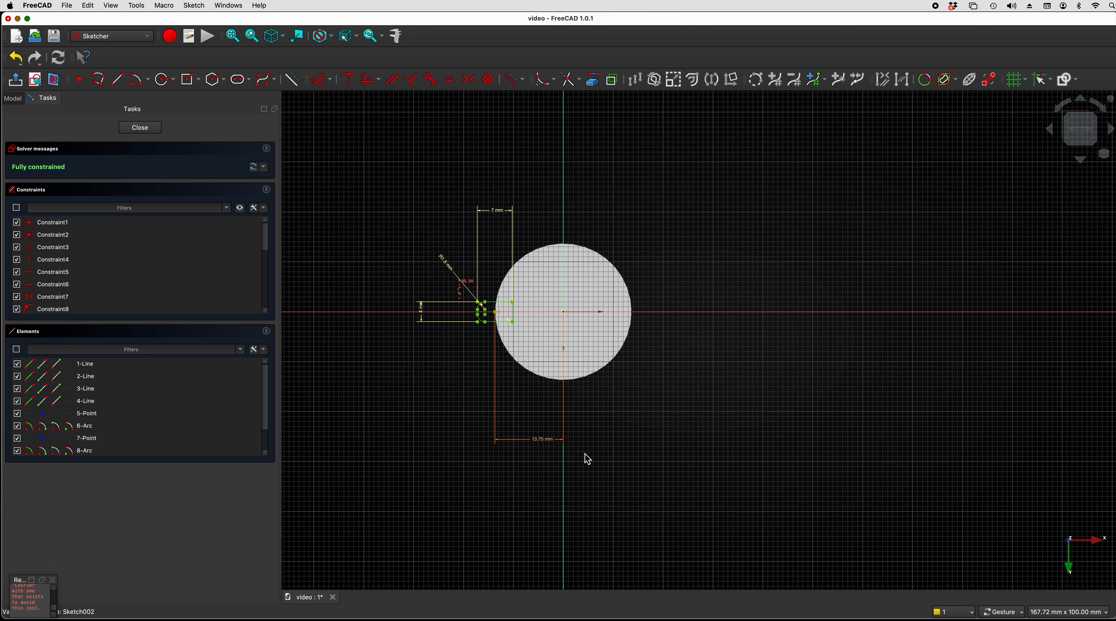
double_click(540, 440)
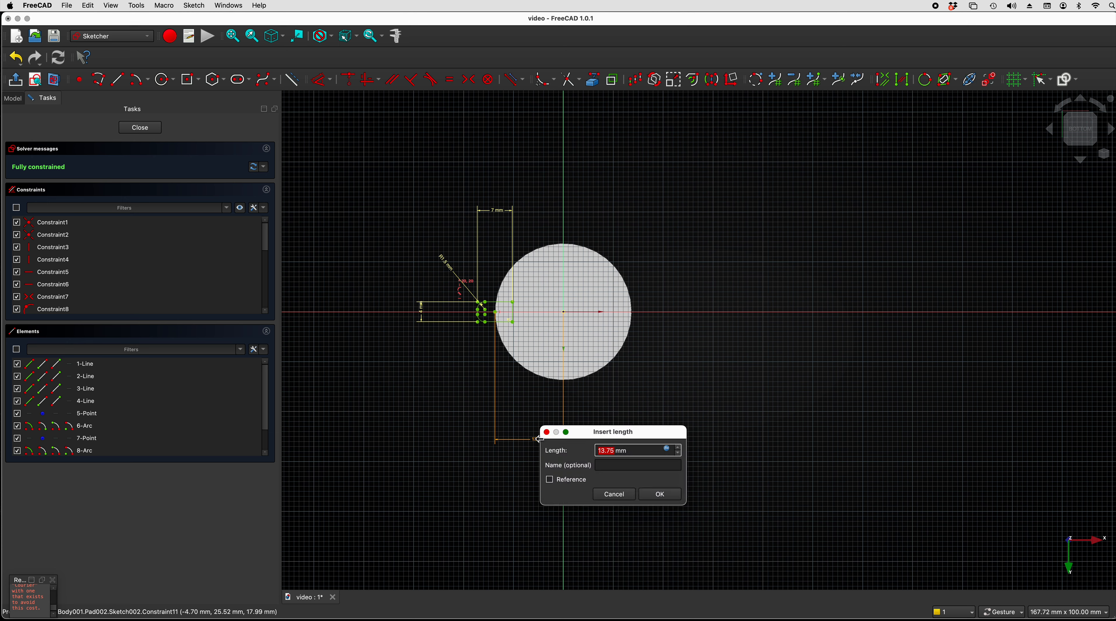
left_click(667, 449)
left_click(678, 461)
type("-")
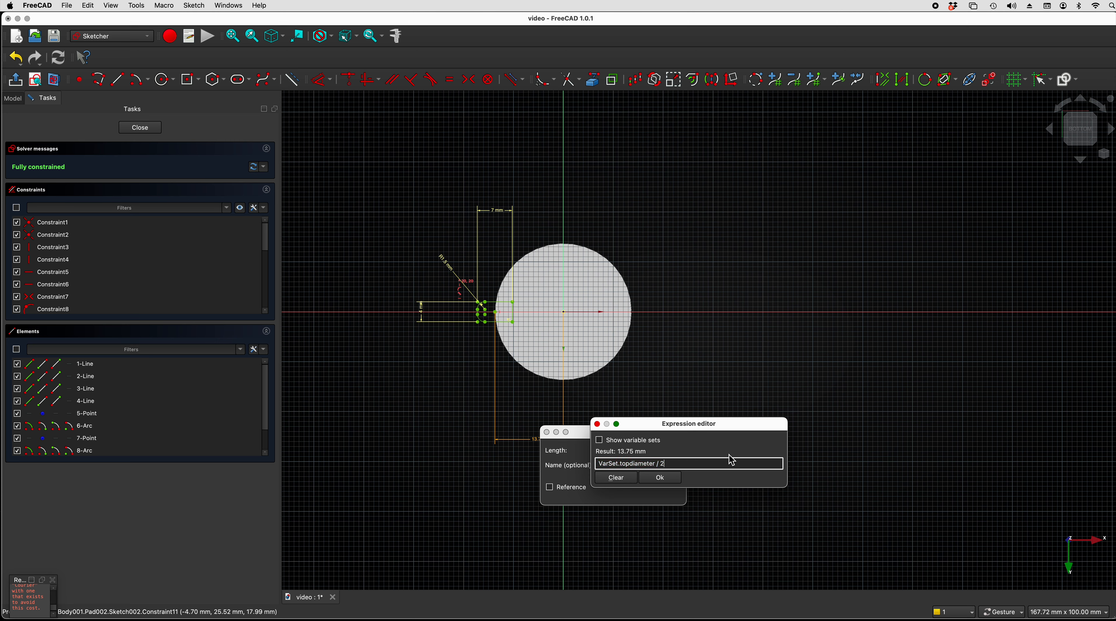
type("1")
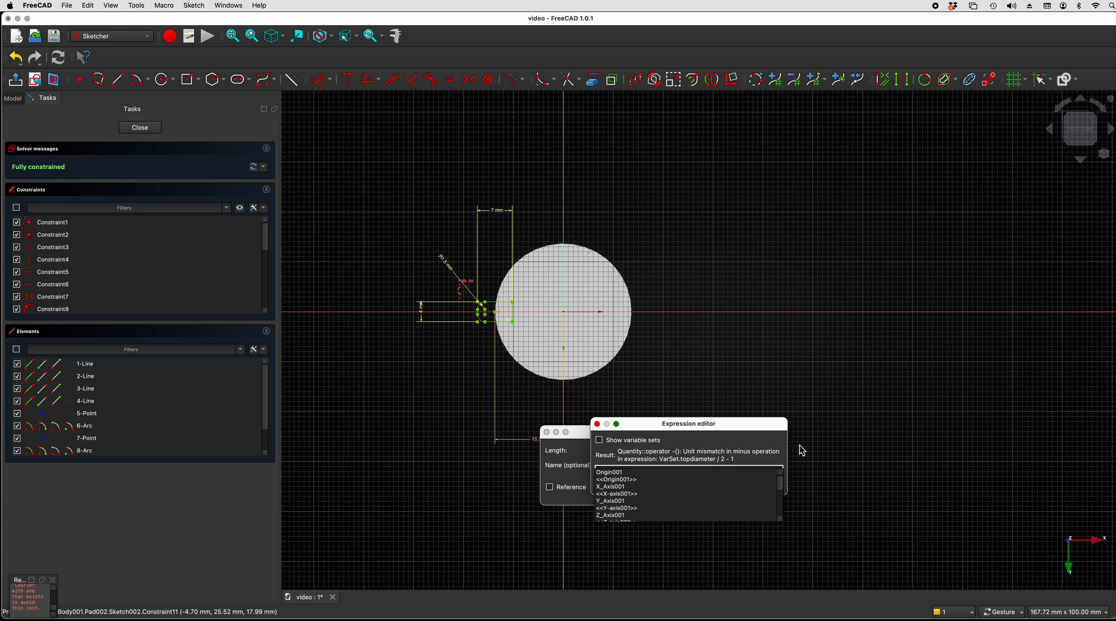
type("mm")
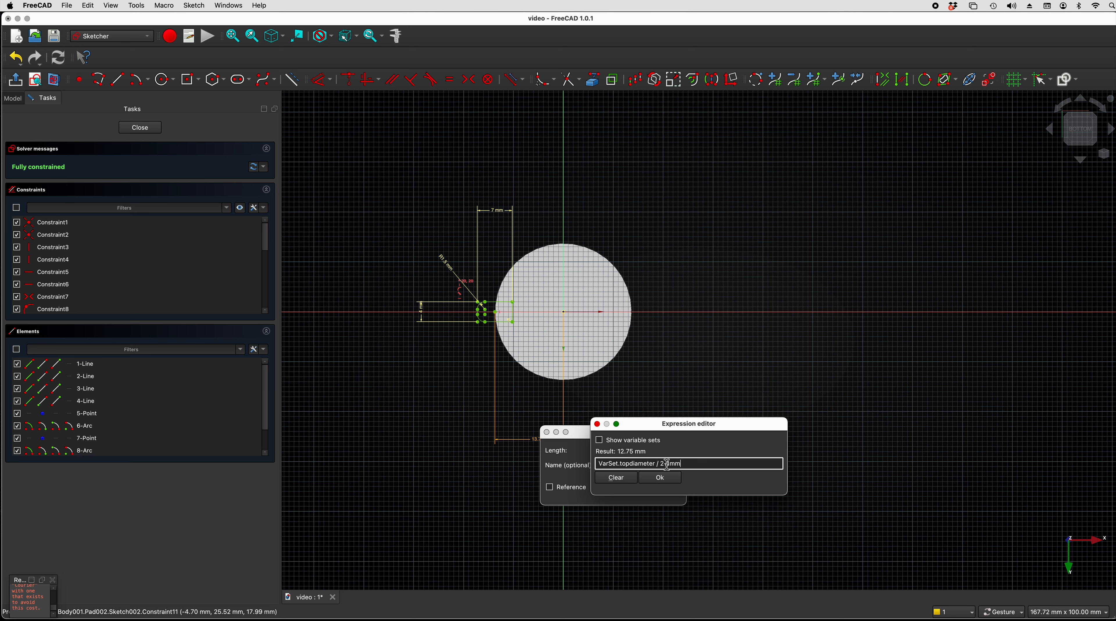
left_click(671, 483)
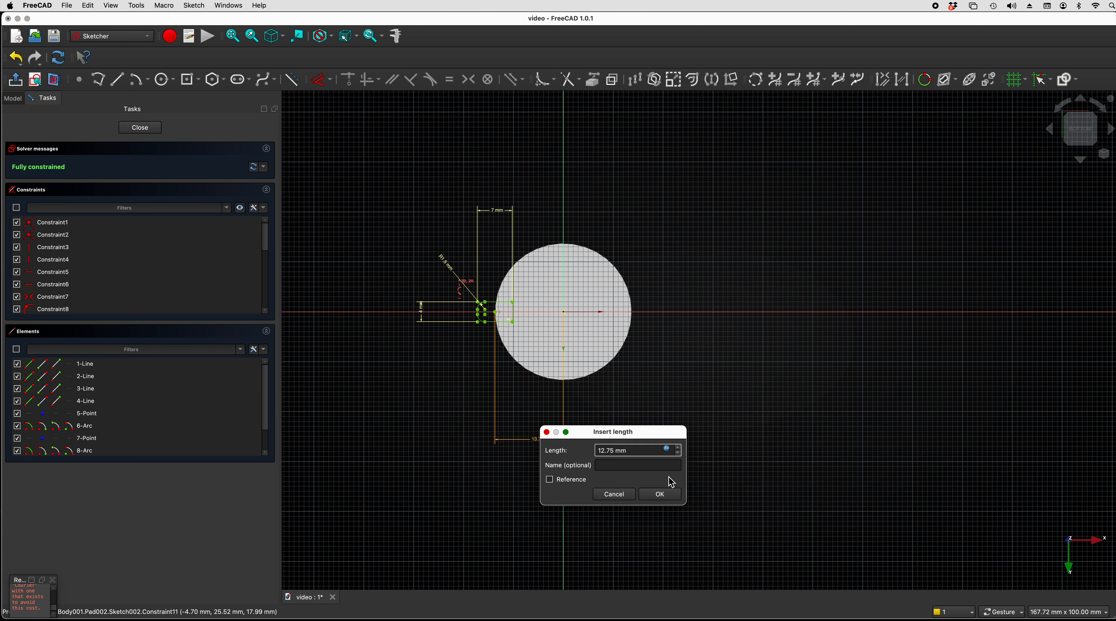
left_click(668, 494)
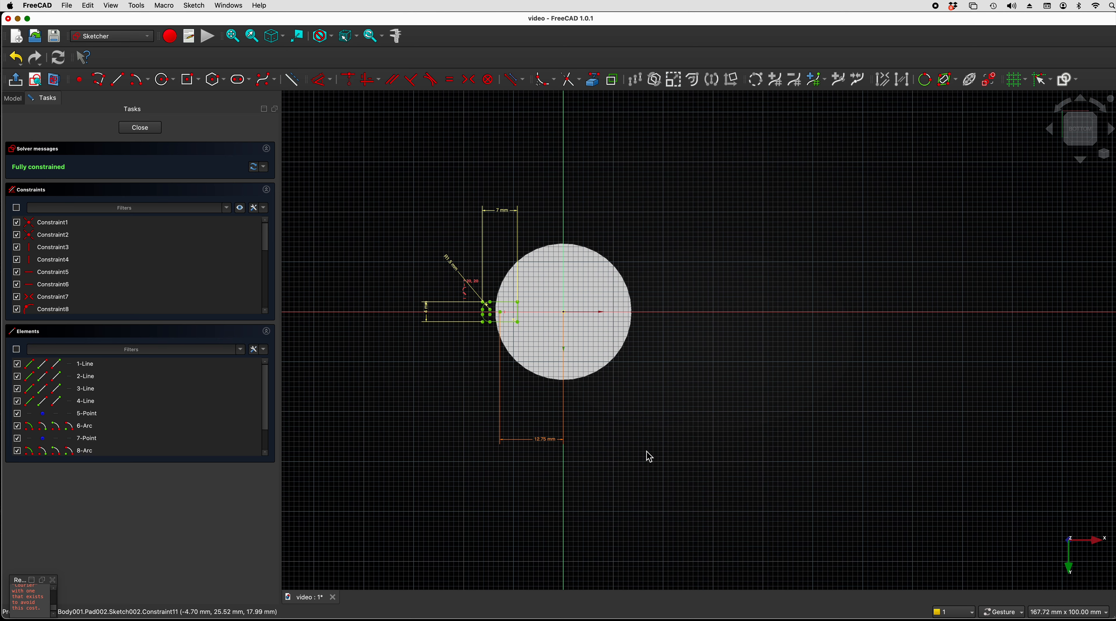
left_click(139, 127)
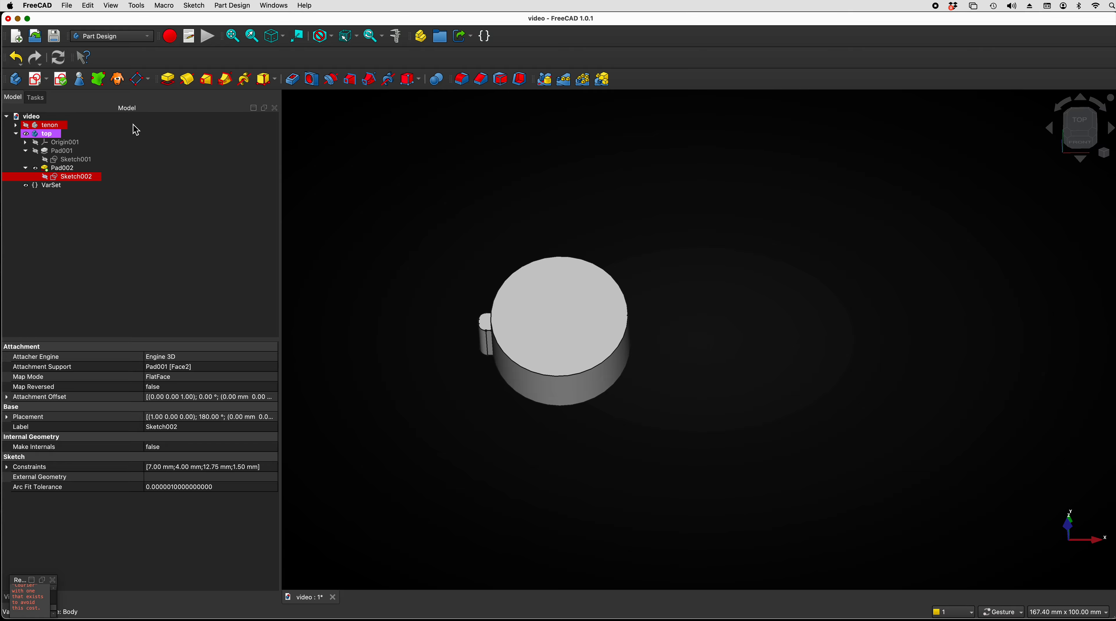
Edit the rib sketch's horizontal distance so its expression reads VarSet.topdiameter / 2 - 2 mm, and close the sketch
double_click(73, 177)
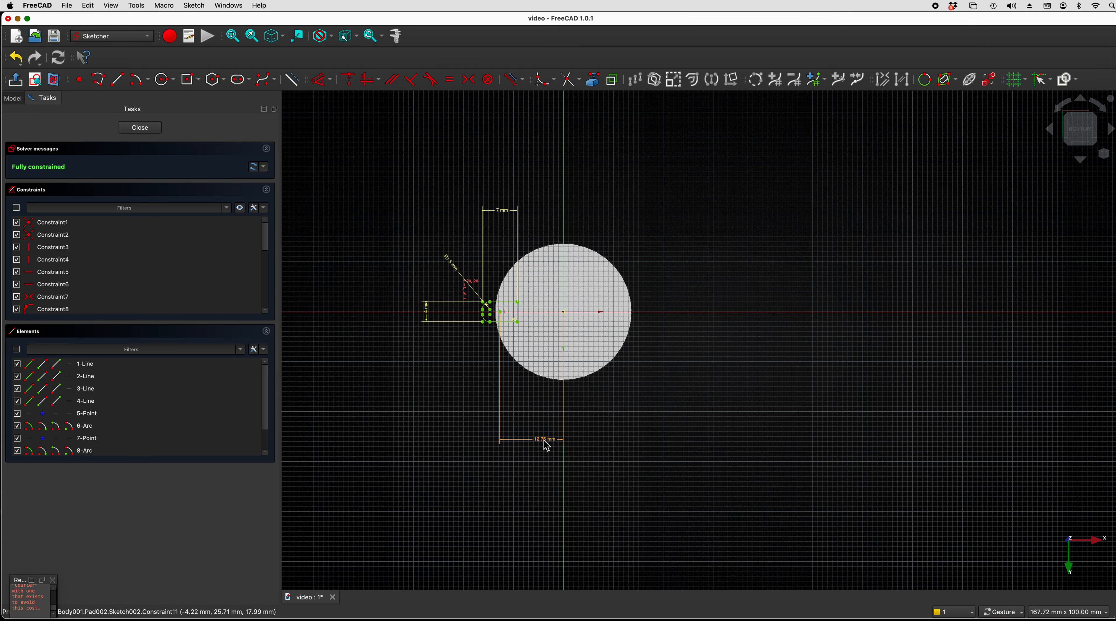
double_click(544, 442)
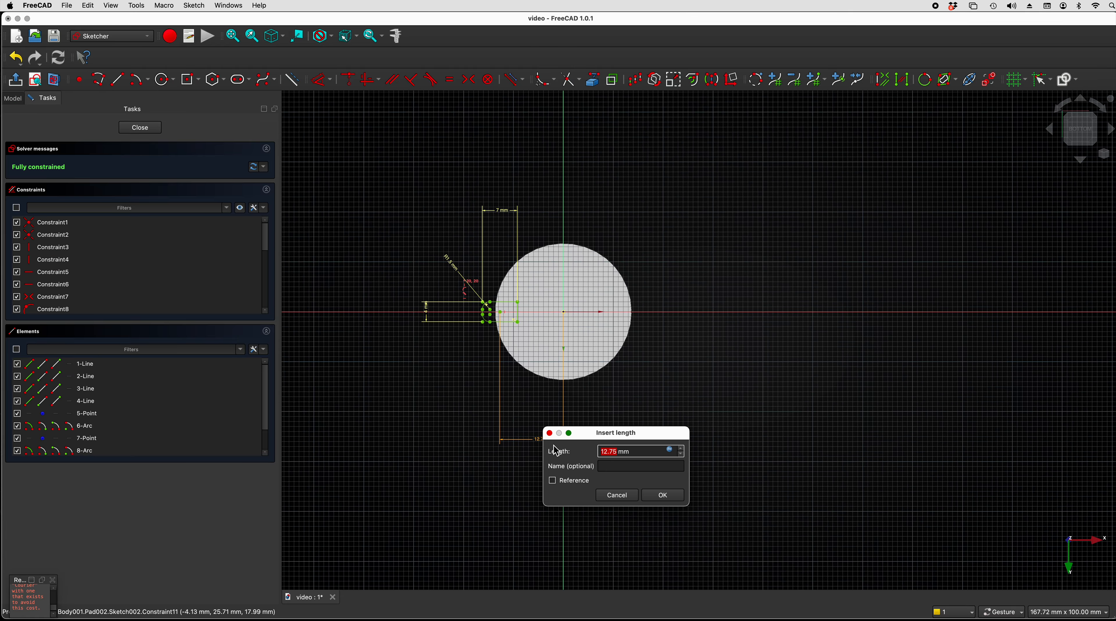
left_click(670, 450)
left_click(678, 464)
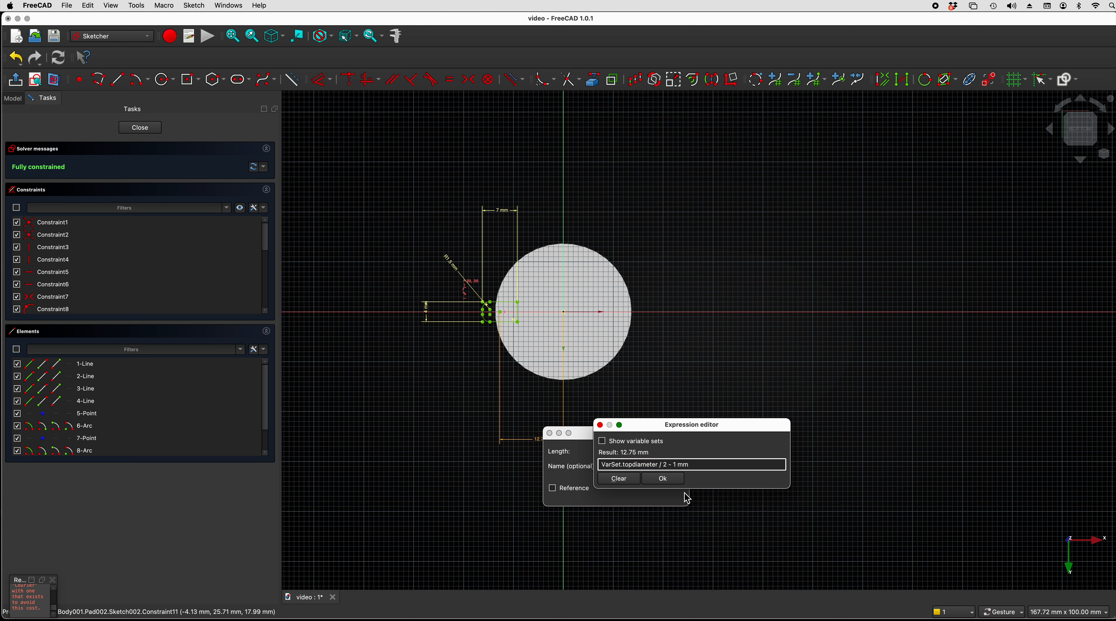
key("BackSpace")
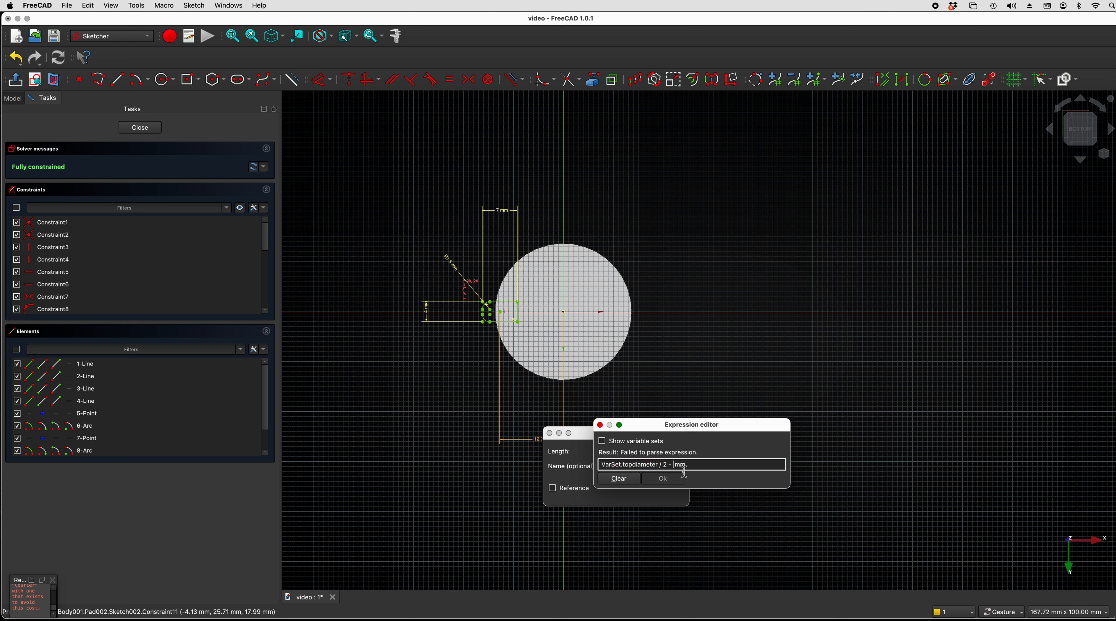
type("2")
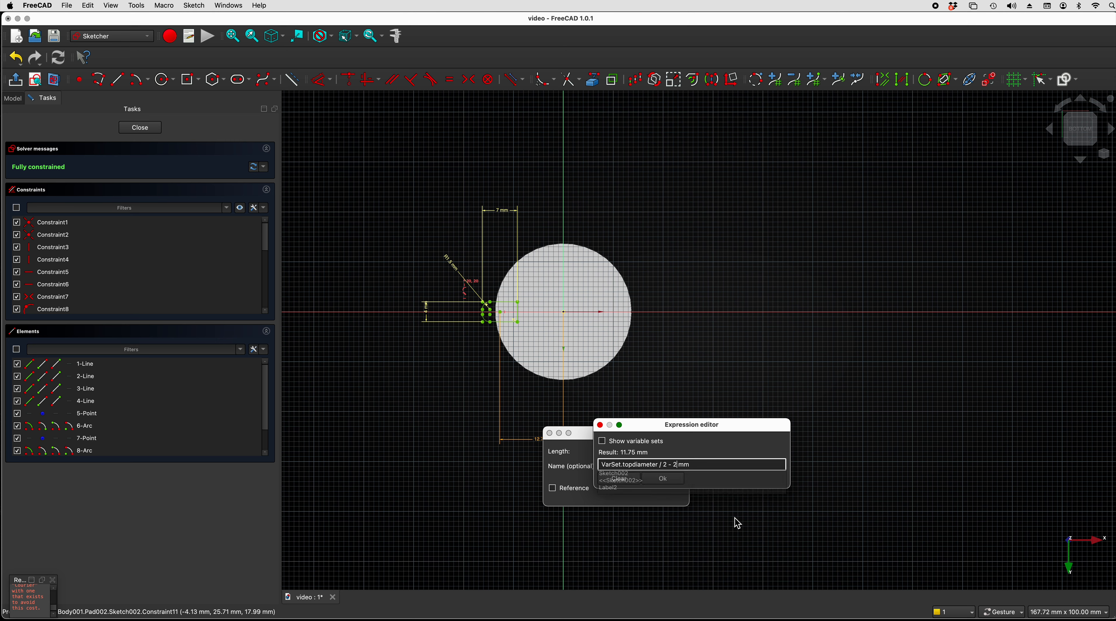
key("Return")
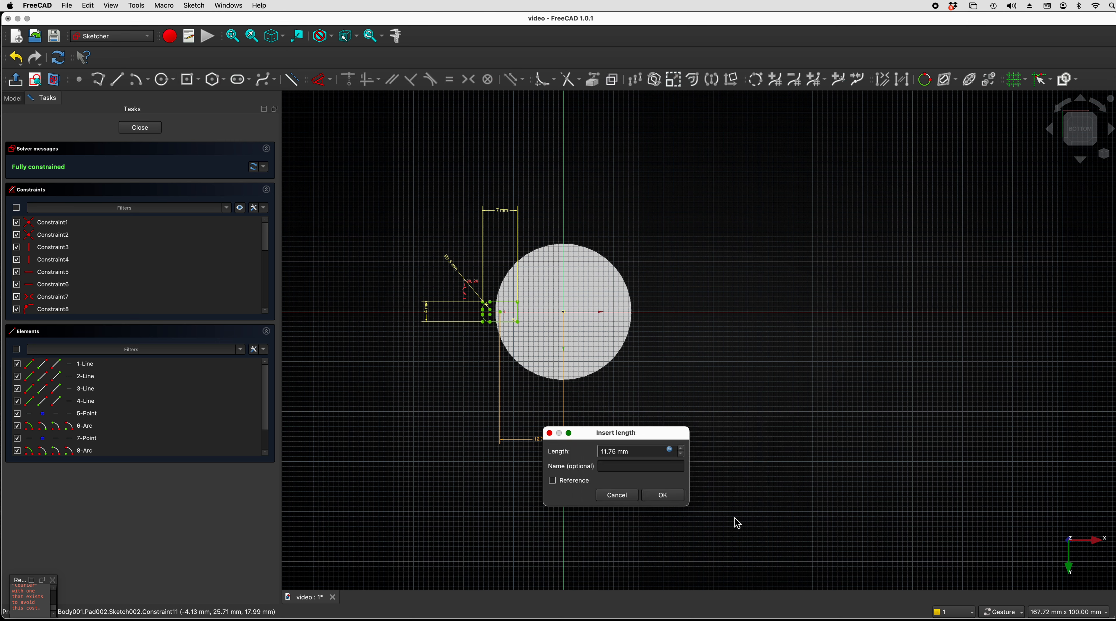
key("Return")
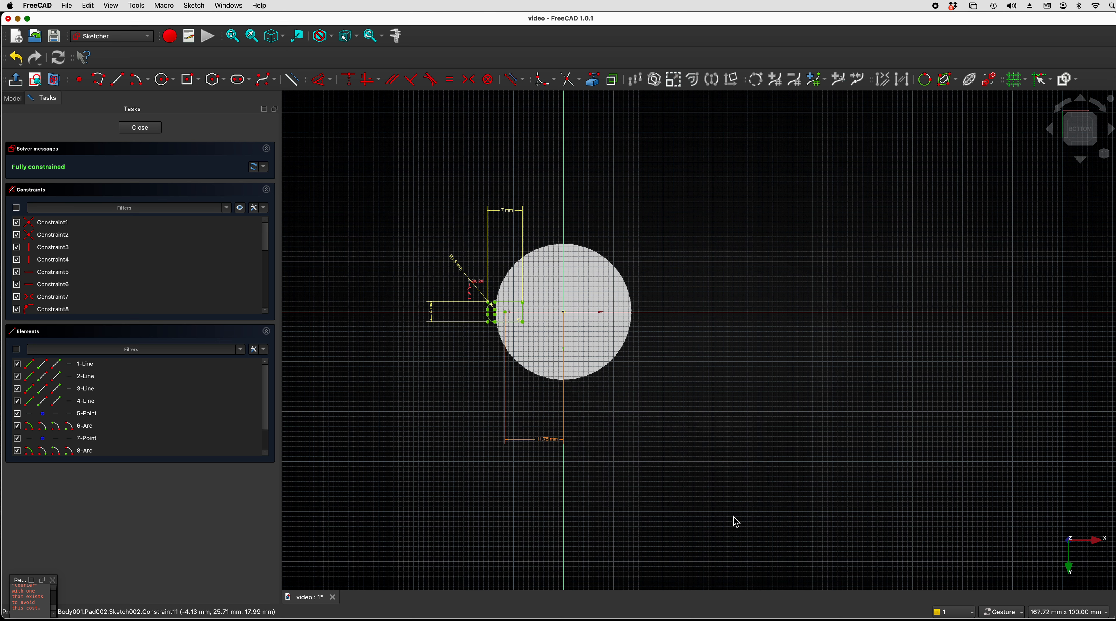
left_click(139, 127)
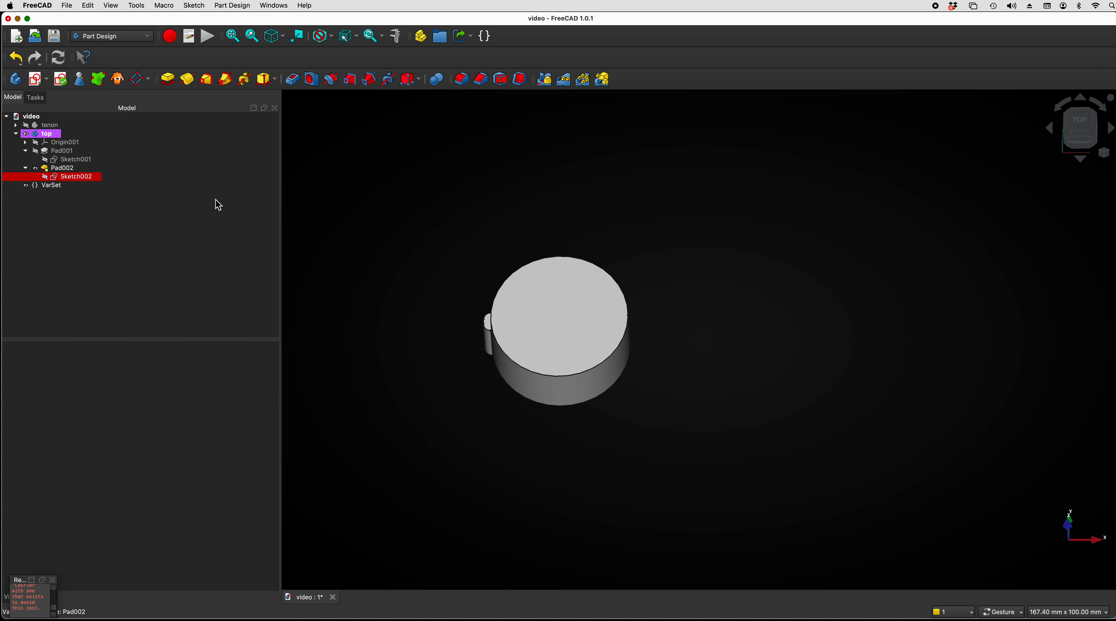
Try a tenondiameter of 27 mm in the VarSet to check that the rib follows the top's edge, and undo it
mouse_move(493, 391)
left_mouse_down()
mouse_move(625, 329)
mouse_move(642, 426)
mouse_move(590, 390)
mouse_move(518, 312)
mouse_move(599, 394)
mouse_move(540, 314)
mouse_move(553, 380)
mouse_move(570, 334)
mouse_move(456, 488)
left_mouse_up()
left_click(452, 485)
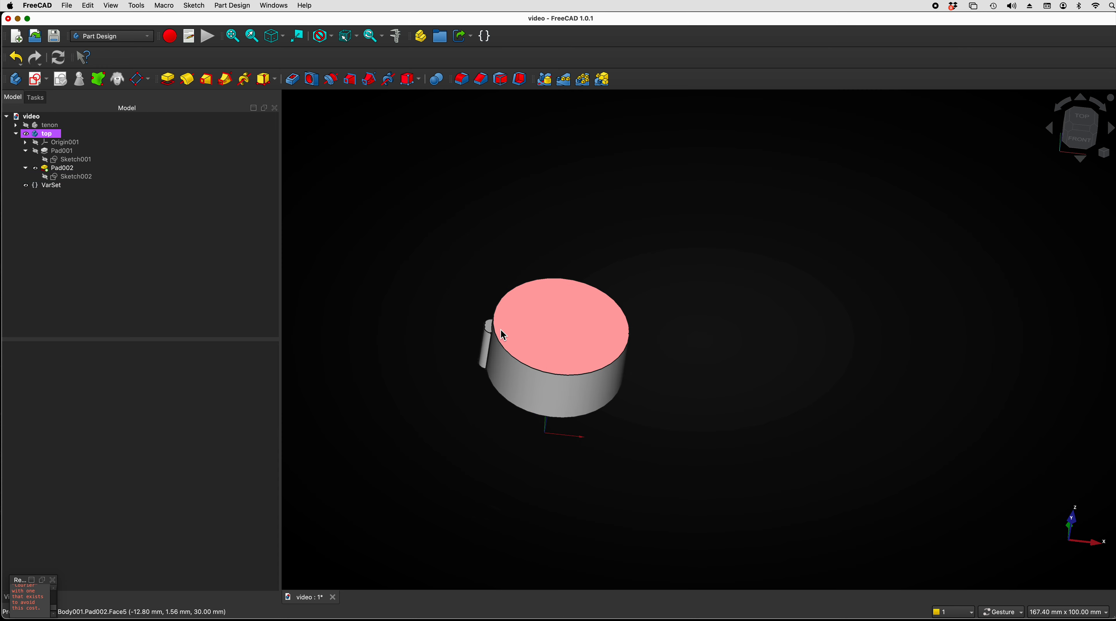
left_click(44, 186)
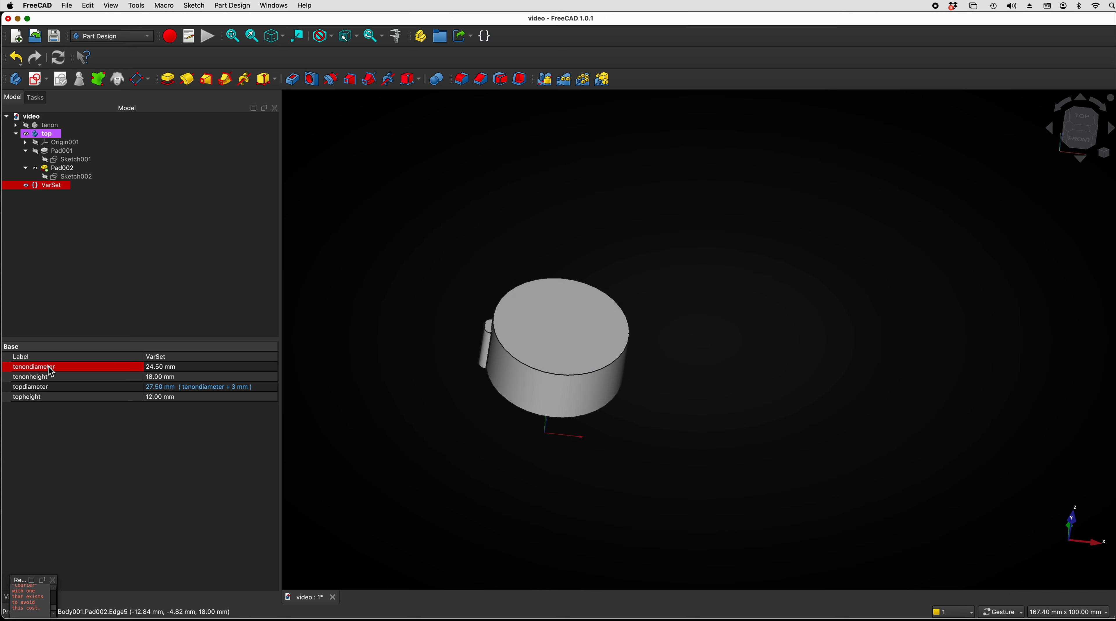
left_click(152, 368)
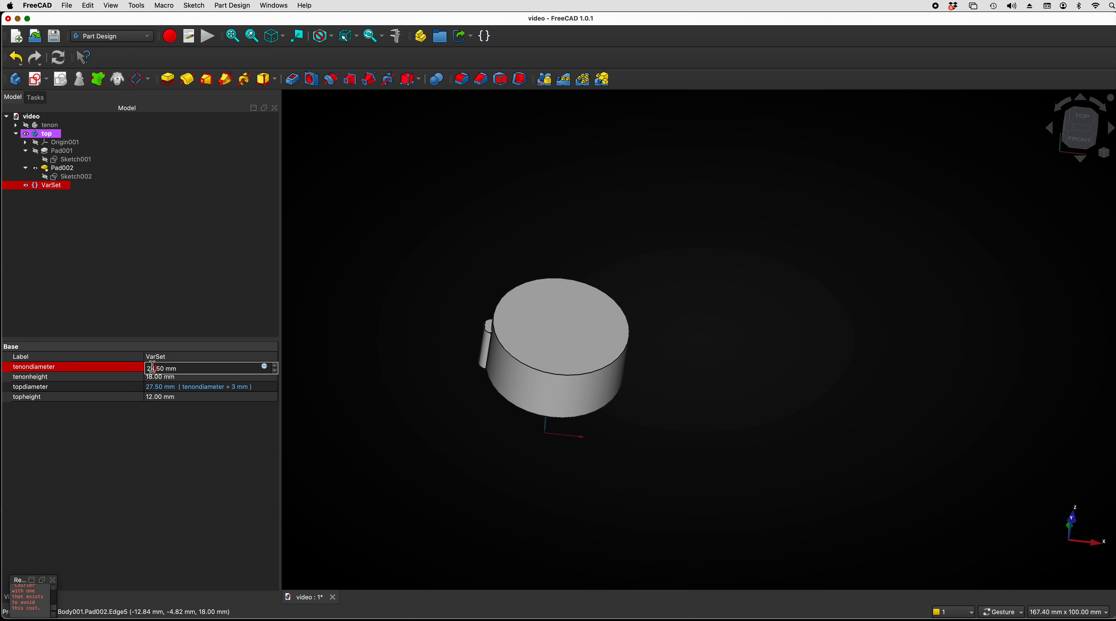
left_click_drag(251, 368, 135, 370)
type("27")
key("Return")
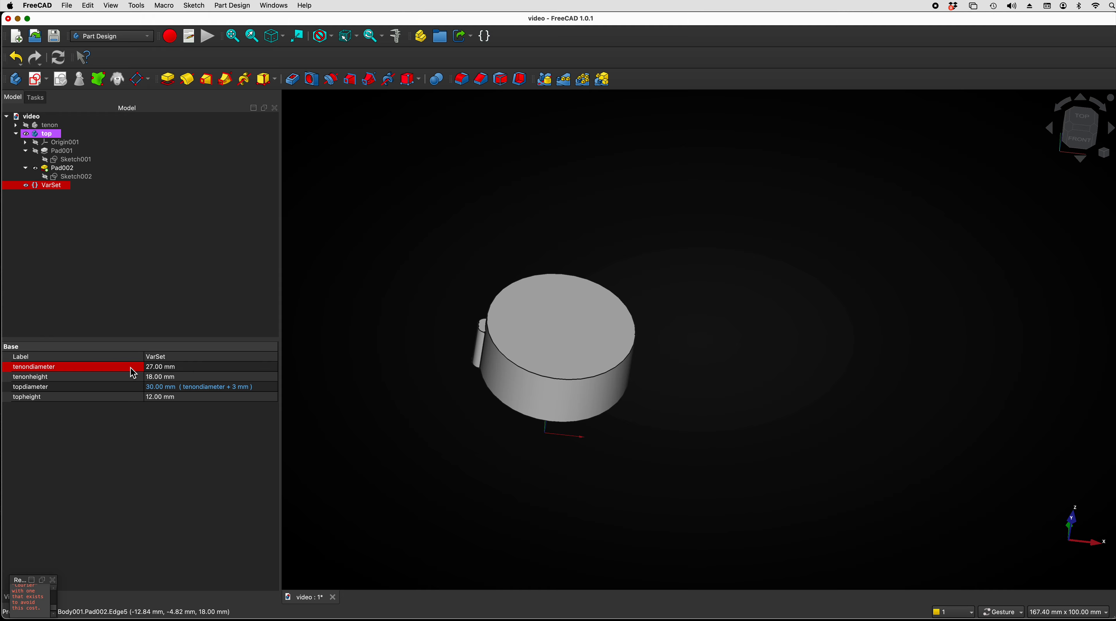
key("super+z")
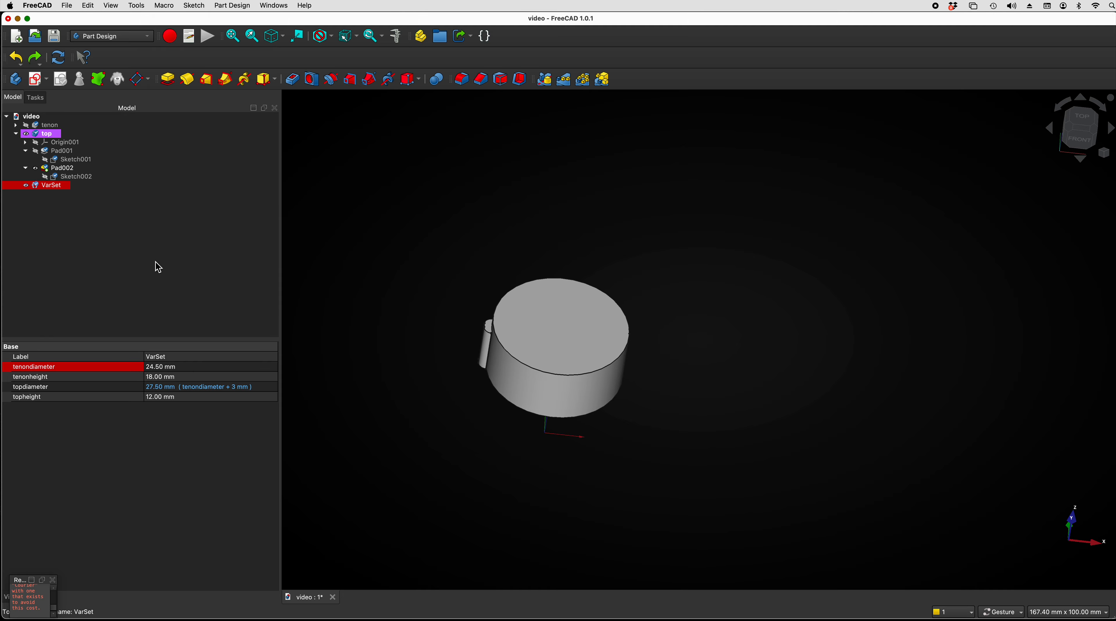
Show the hidden tenon body and inspect the rib's height on the side of the top body
left_click_drag(678, 387, 733, 356)
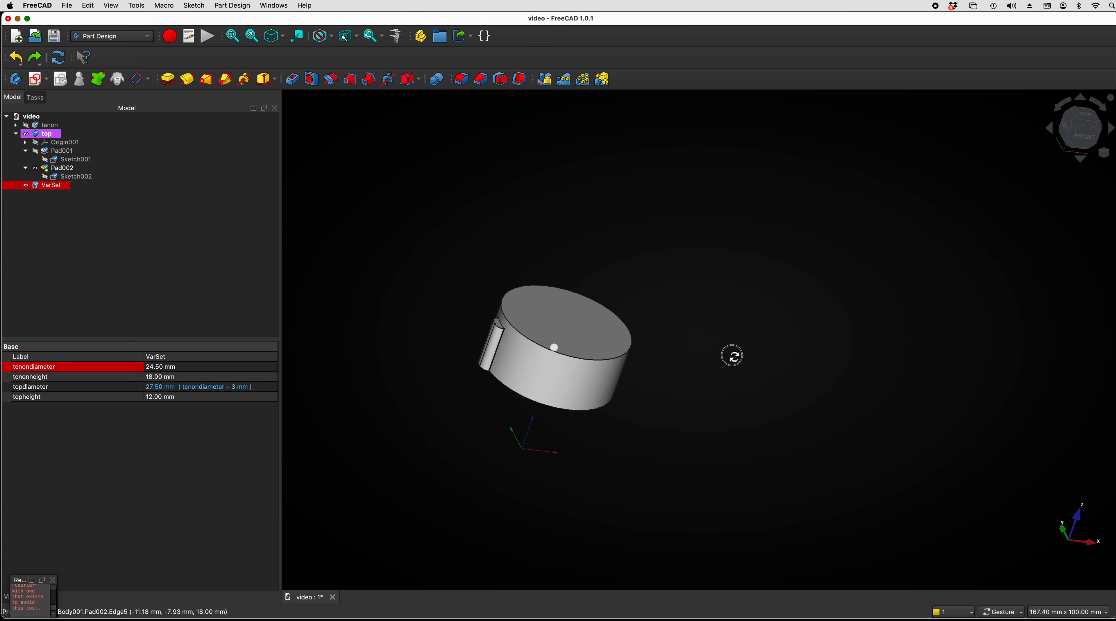
left_click(26, 127)
left_click_drag(687, 603, 729, 478)
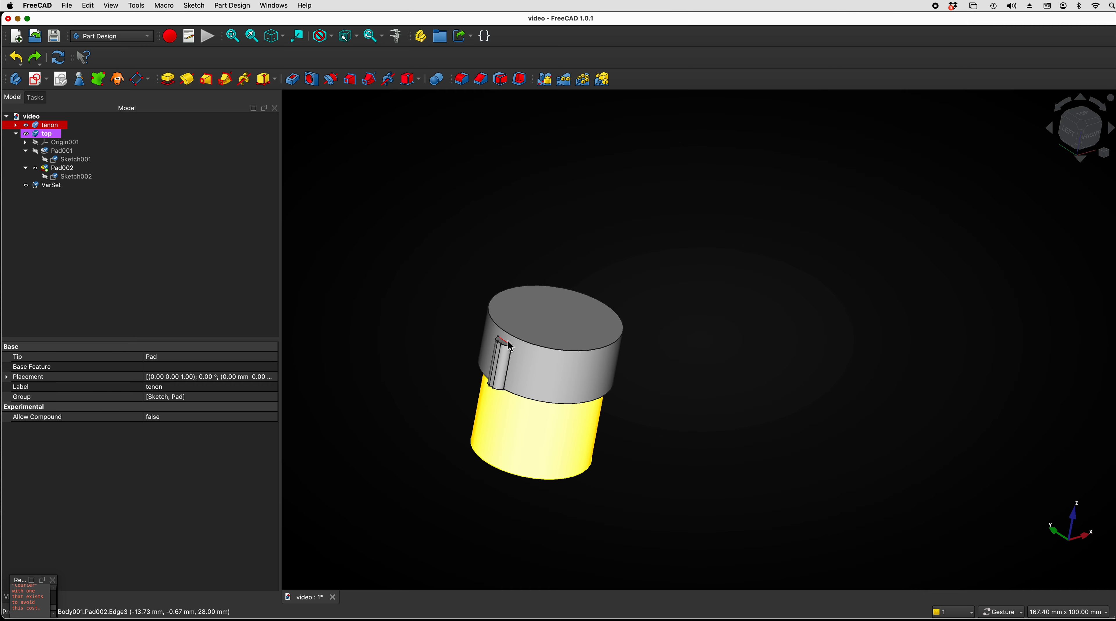
left_click_drag(409, 331, 359, 308)
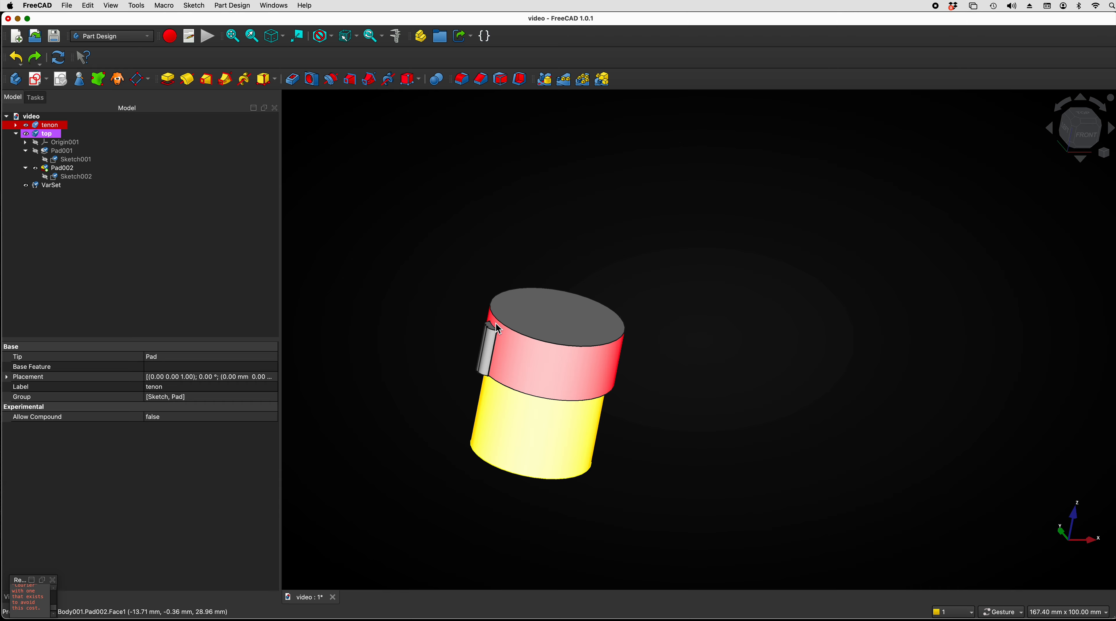
left_click_drag(498, 342, 488, 386)
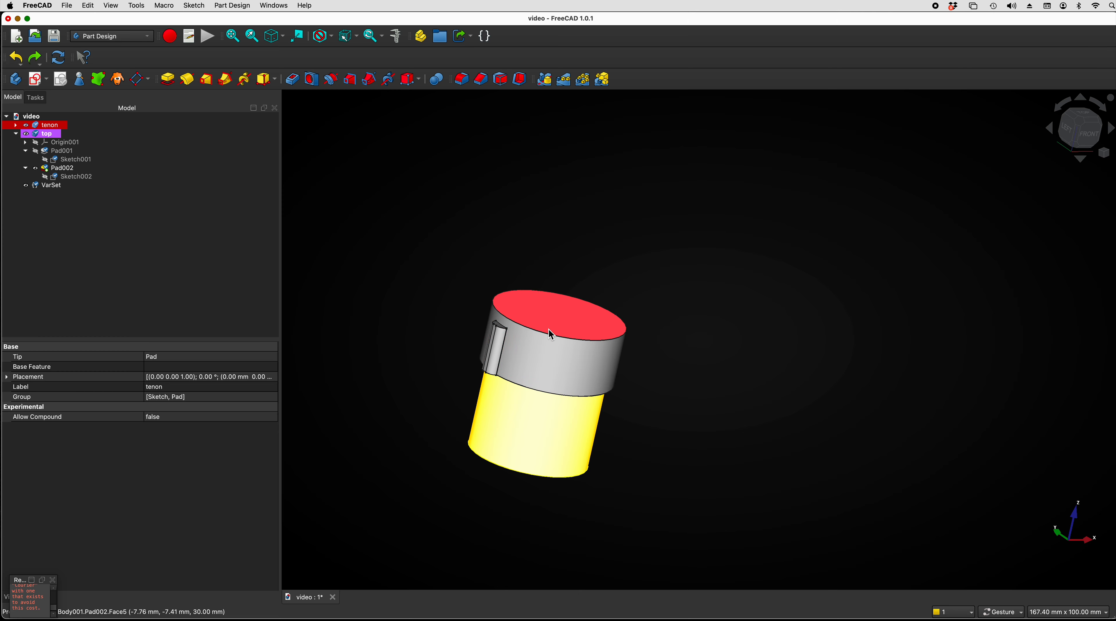
Edit the rib's pad and drive its length with the expression VarSet.topheight-1mm
double_click(65, 170)
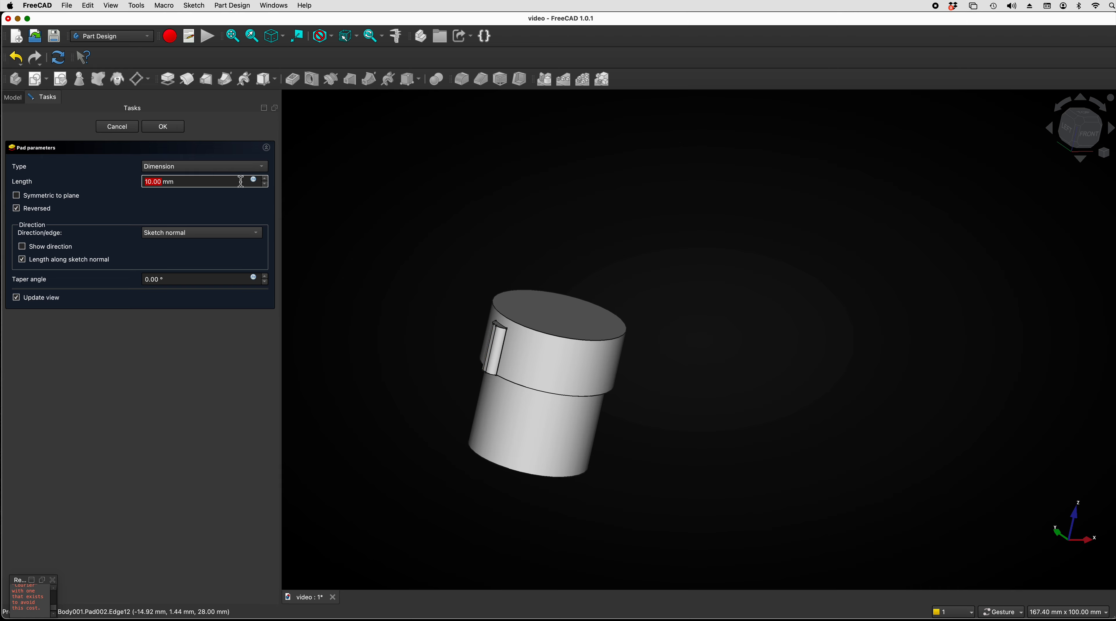
left_click(255, 181)
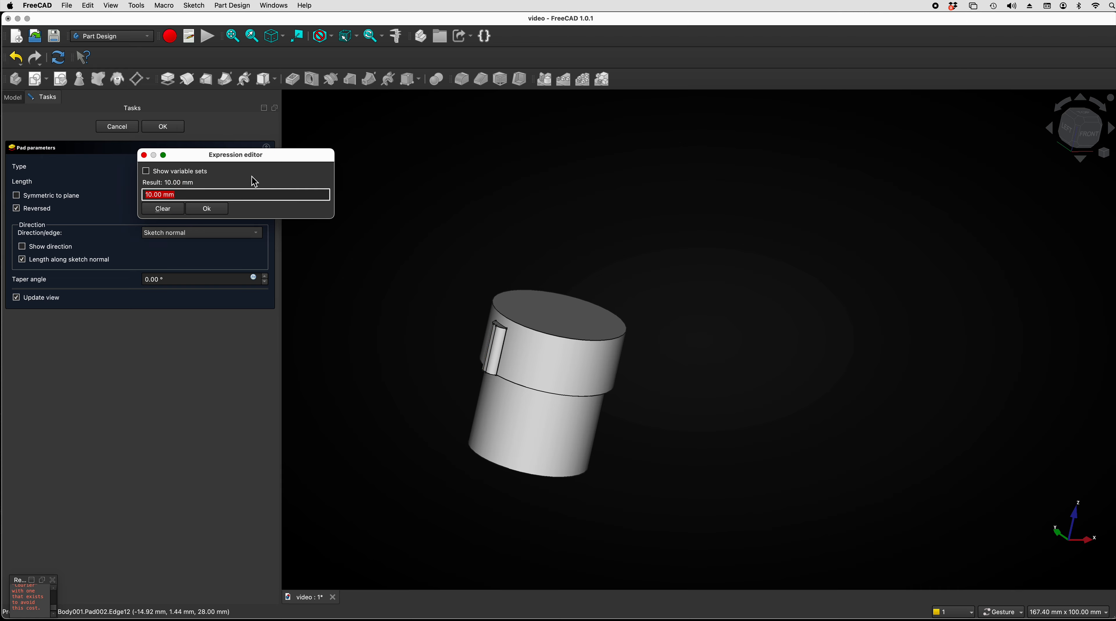
type("vars")
key("Down")
key("Return")
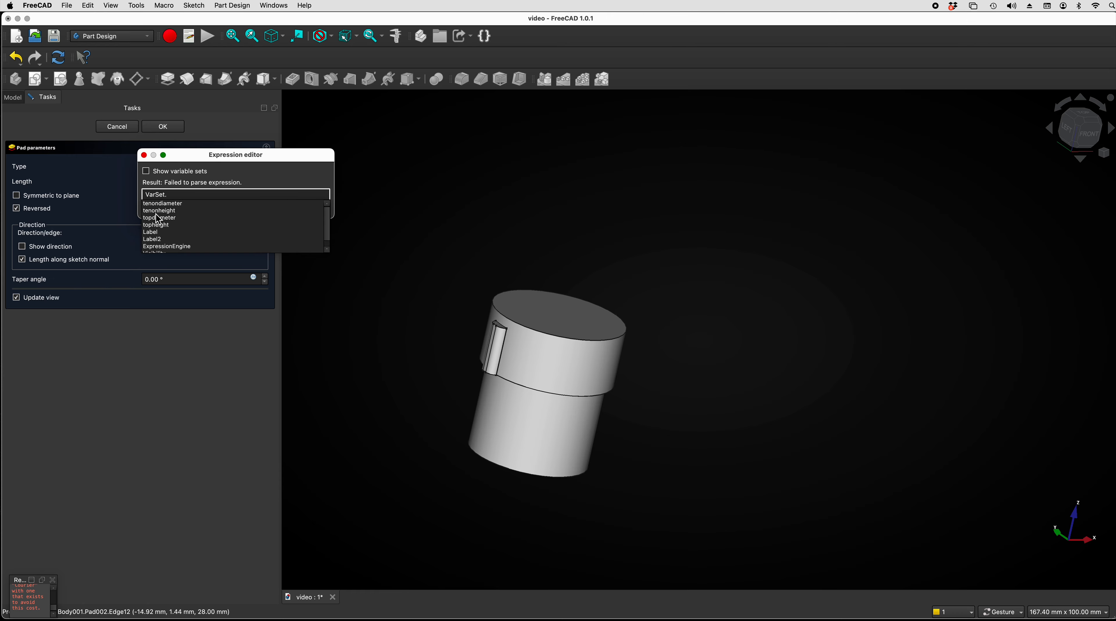
left_click(156, 224)
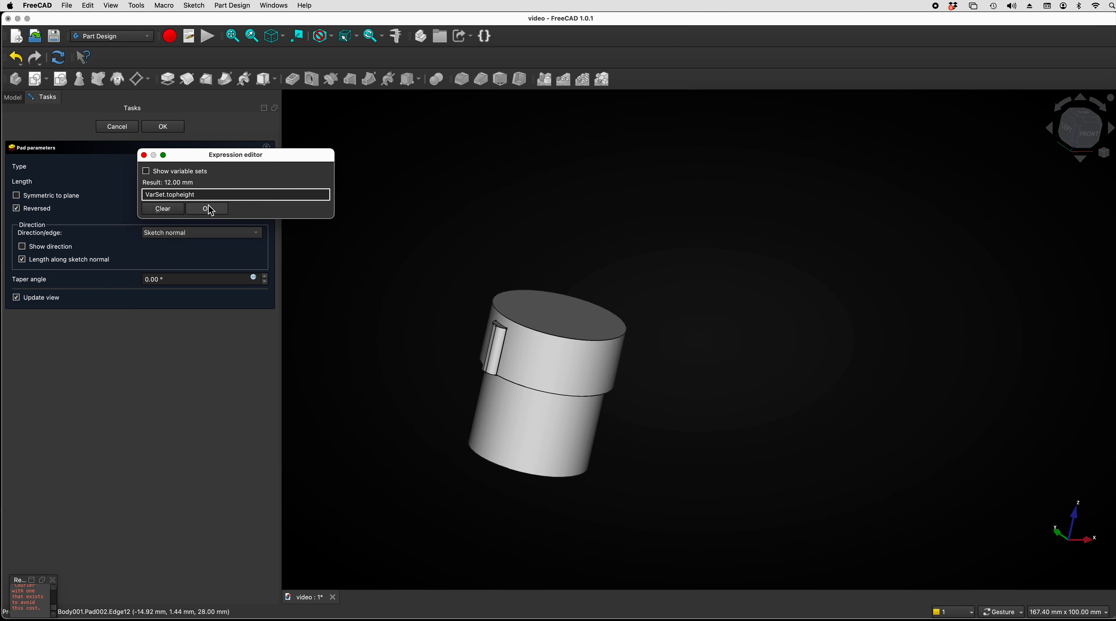
type("-")
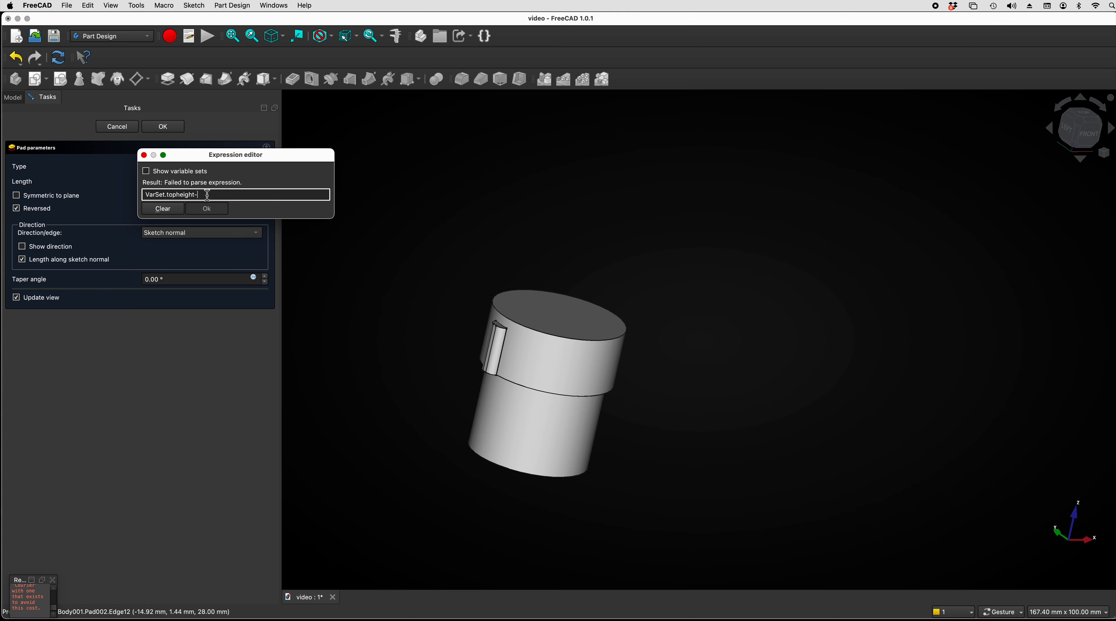
type("1mm")
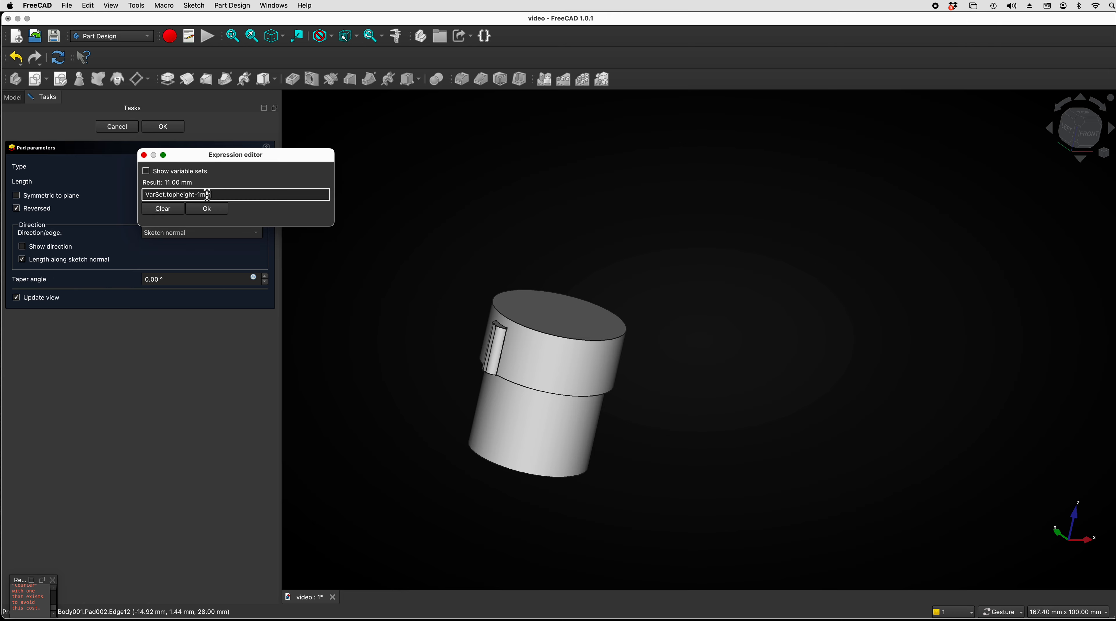